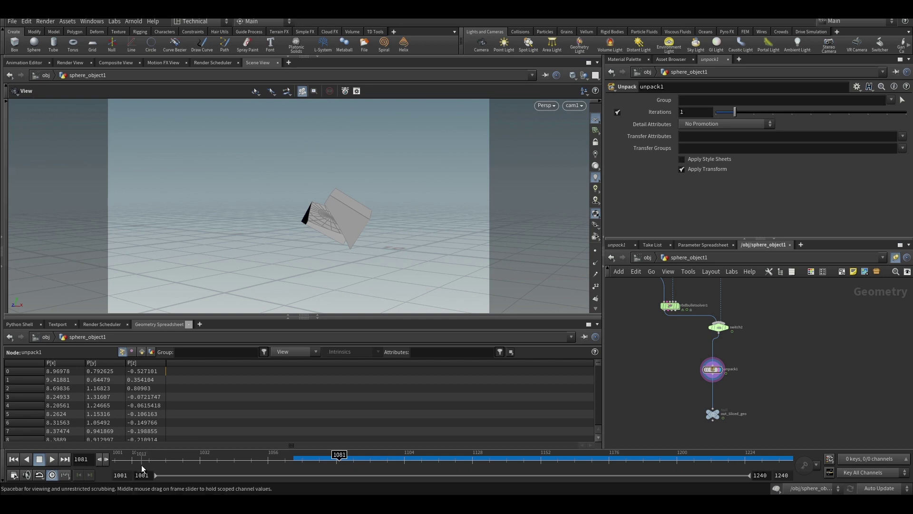
Scrub the timeline to frame 1125 to review the motion of the sliced cube halves
drag(141, 462, 464, 459)
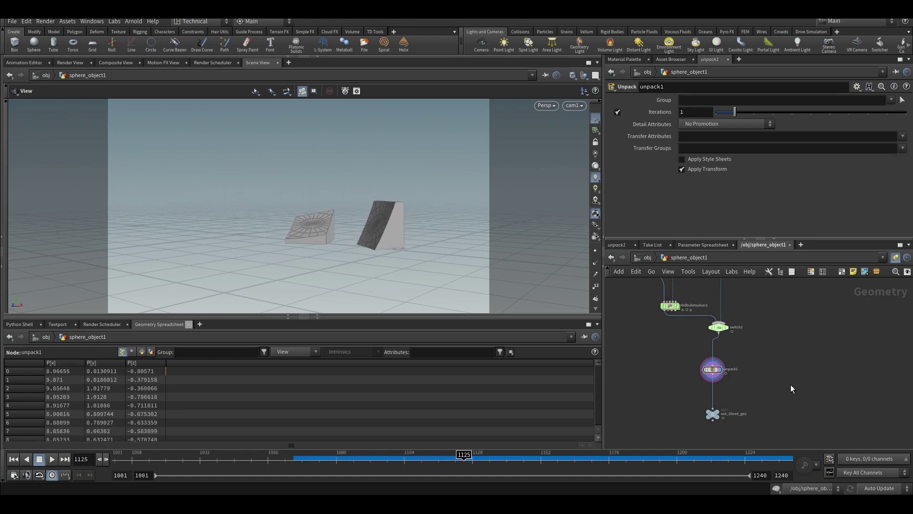
Display and select the Animation subnetwork, and scrub to frame 1048 to examine the cube's motion
scroll(715, 441, down, 8)
scroll(716, 321, up, 8)
scroll(693, 368, up, 5)
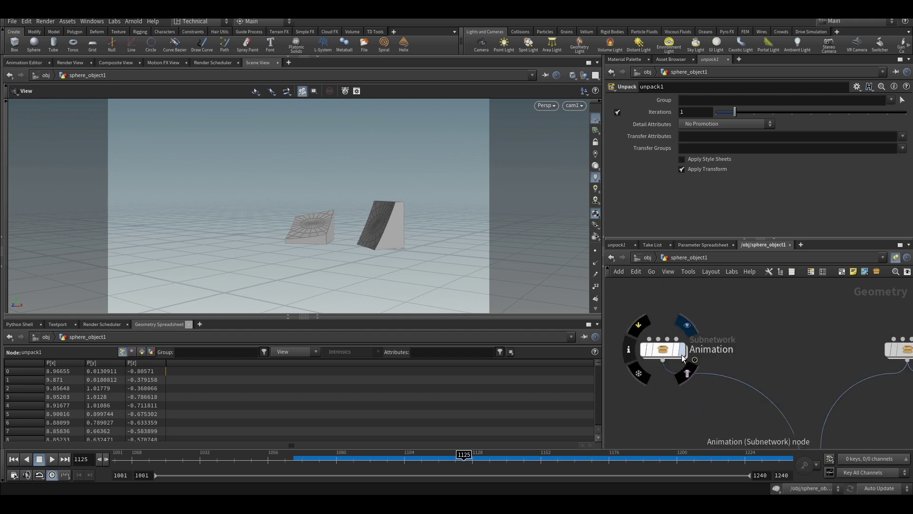
click(687, 325)
click(666, 350)
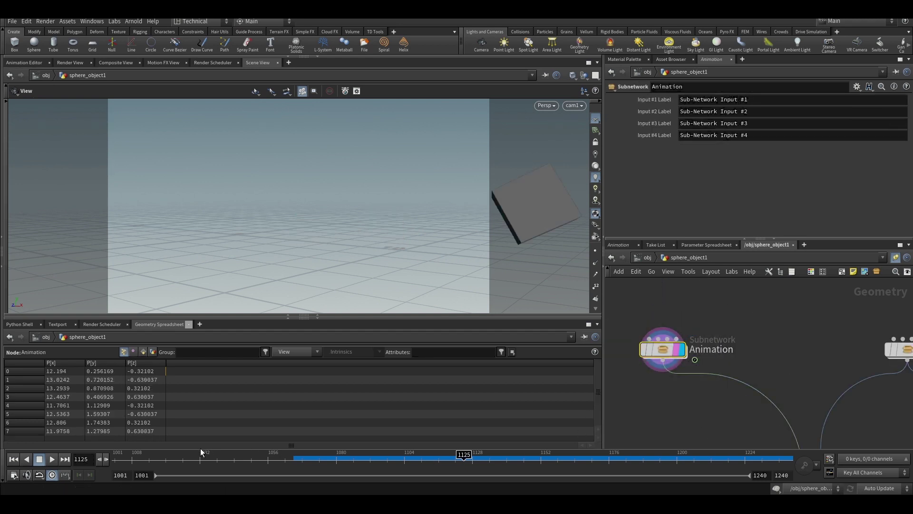
mouse_move(231, 459)
mouse_down()
mouse_move(346, 470)
mouse_move(457, 464)
mouse_move(245, 463)
mouse_up()
Display the Sword subnetwork's geometry and scrub the timeline to frame 1084
scroll(780, 328, down, 4)
scroll(785, 324, up, 4)
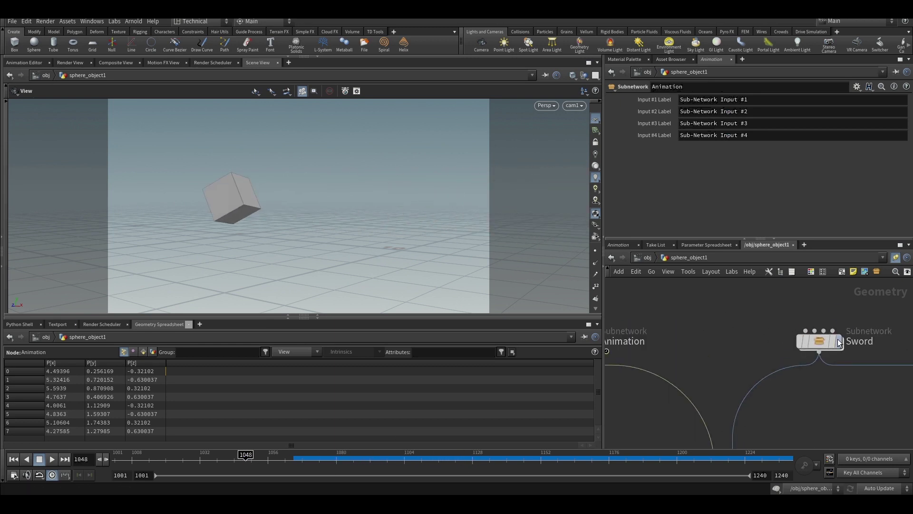
click(839, 340)
drag(177, 463, 348, 458)
Inspect the sphere2 node inside the Sword subnetwork and return to the sphere_object1 network
scroll(768, 300, down, 5)
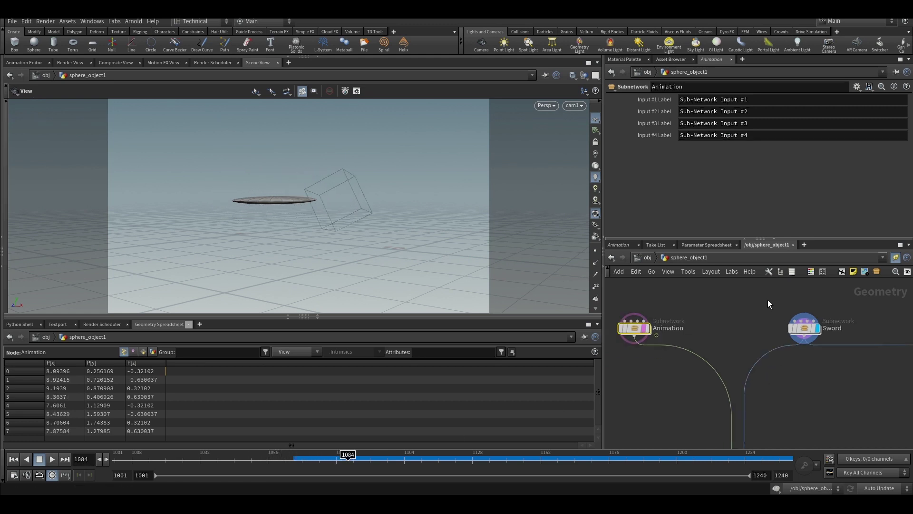
click(671, 387)
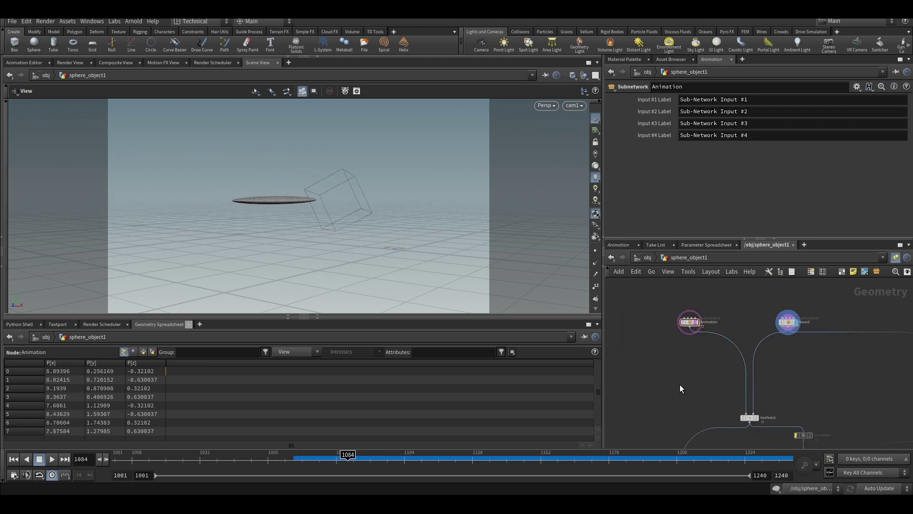
scroll(806, 306, up, 3)
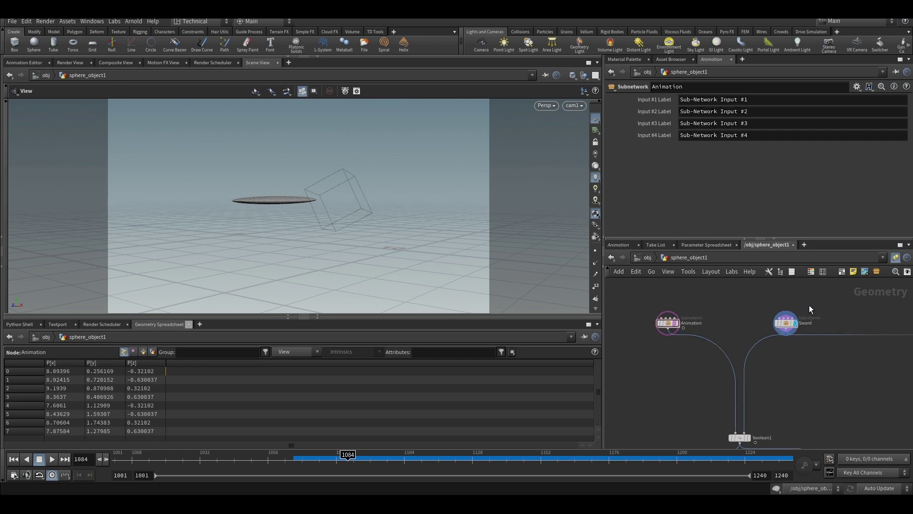
double_click(782, 328)
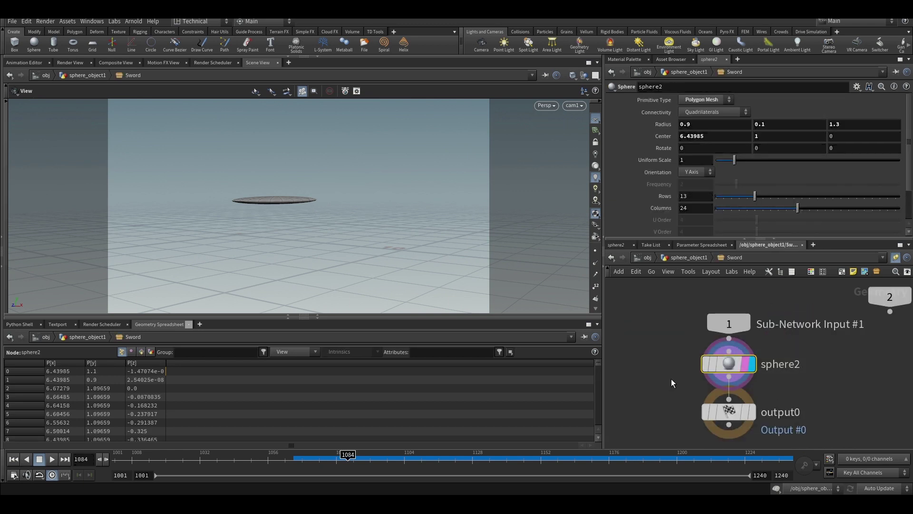
scroll(783, 386, down, 3)
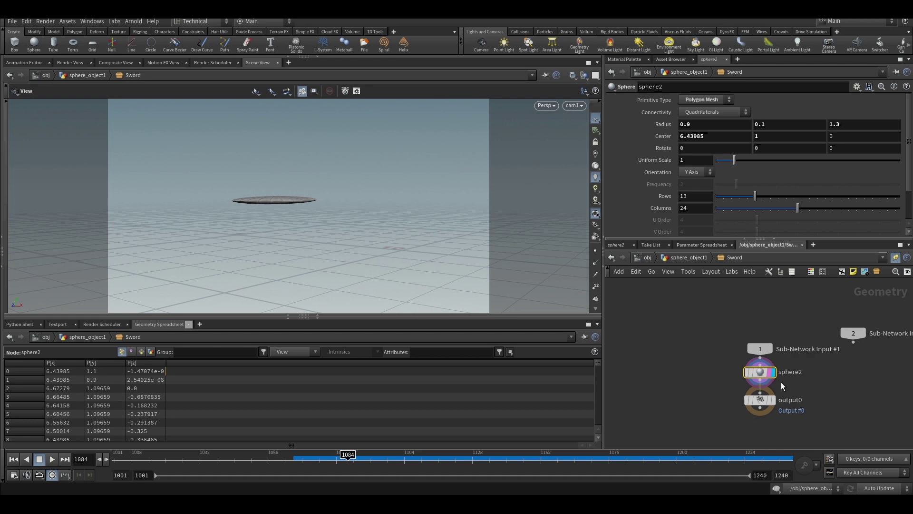
click(685, 260)
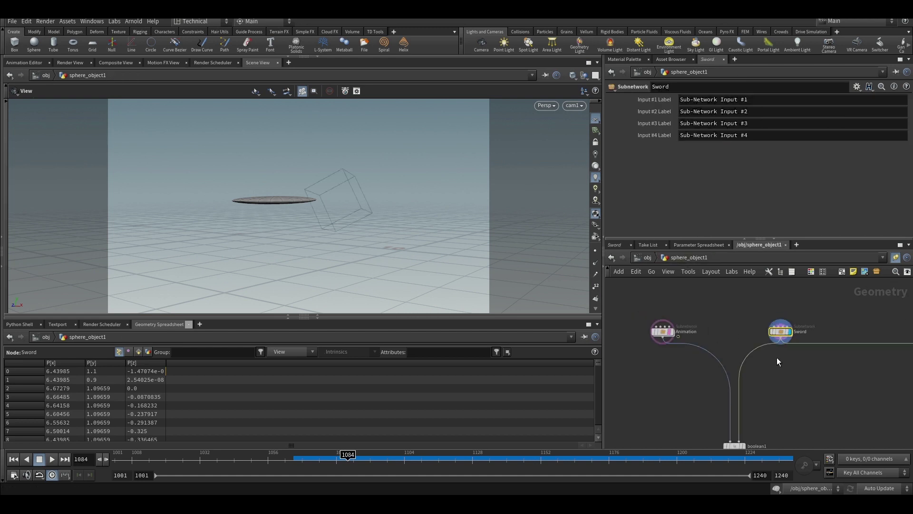
scroll(787, 334, up, 3)
double_click(790, 334)
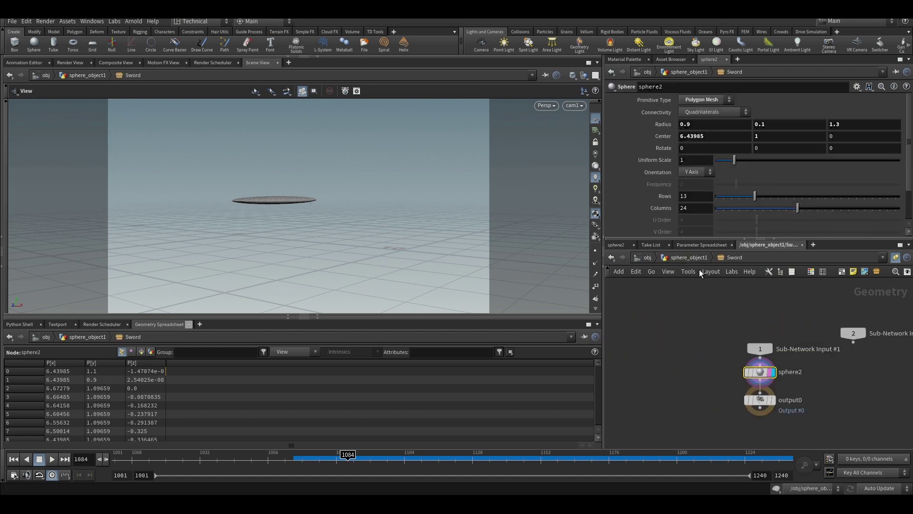
click(688, 258)
Display the boolean1 node and scrub to frame 1065 to examine the cut cube up close
click(680, 332)
scroll(769, 309, down, 5)
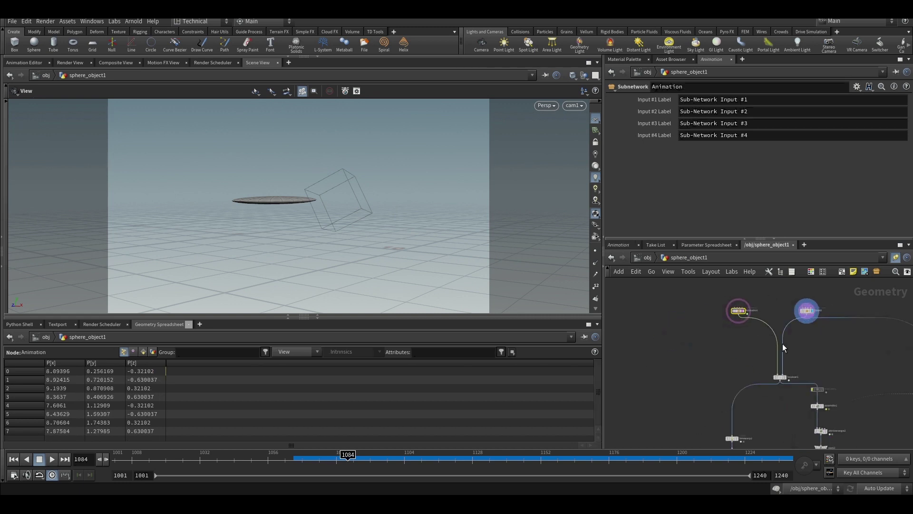
scroll(783, 380, up, 7)
click(761, 378)
click(753, 383)
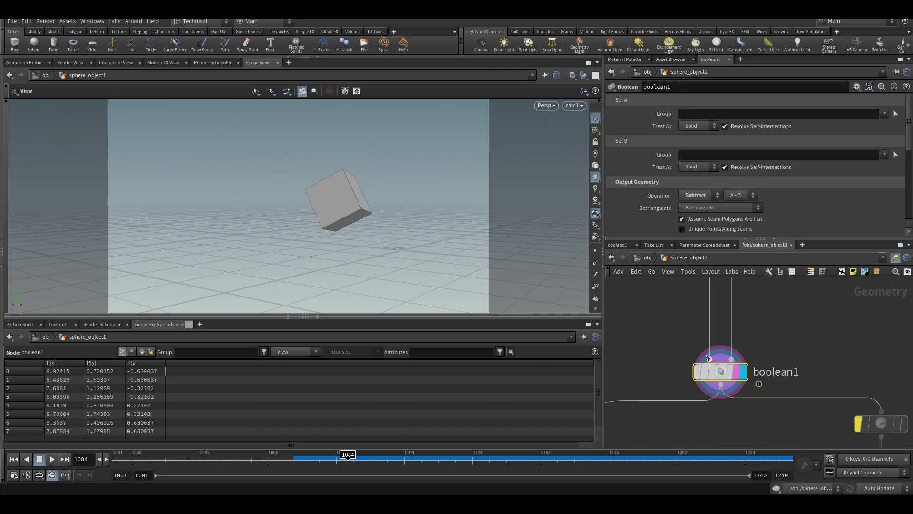
drag(255, 450, 291, 461)
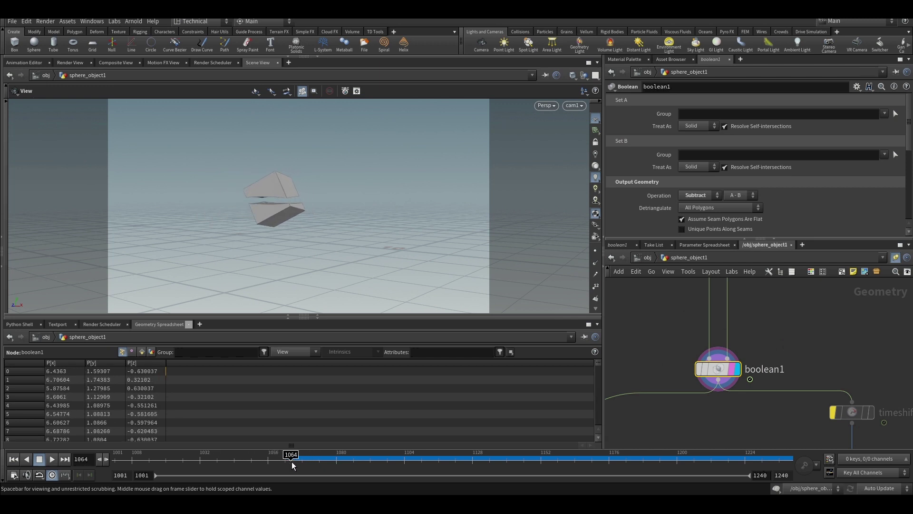
drag(291, 457, 294, 457)
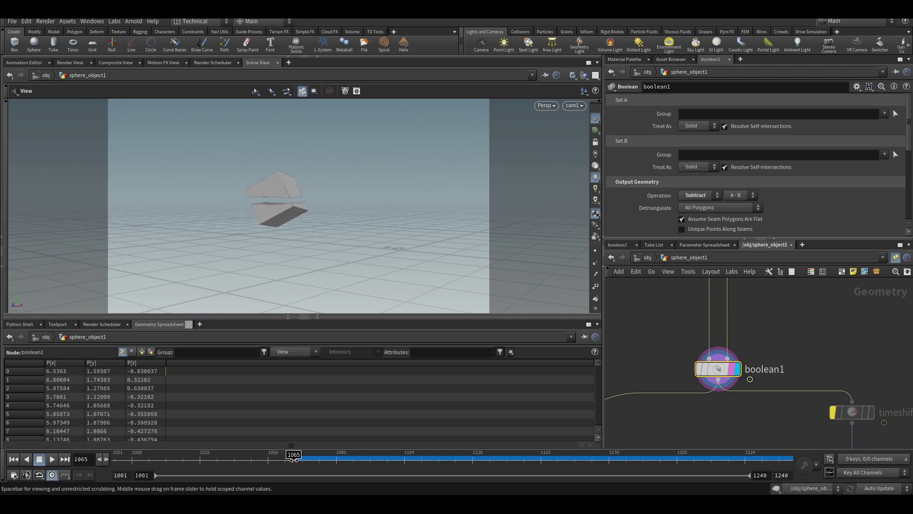
drag(288, 208, 304, 170)
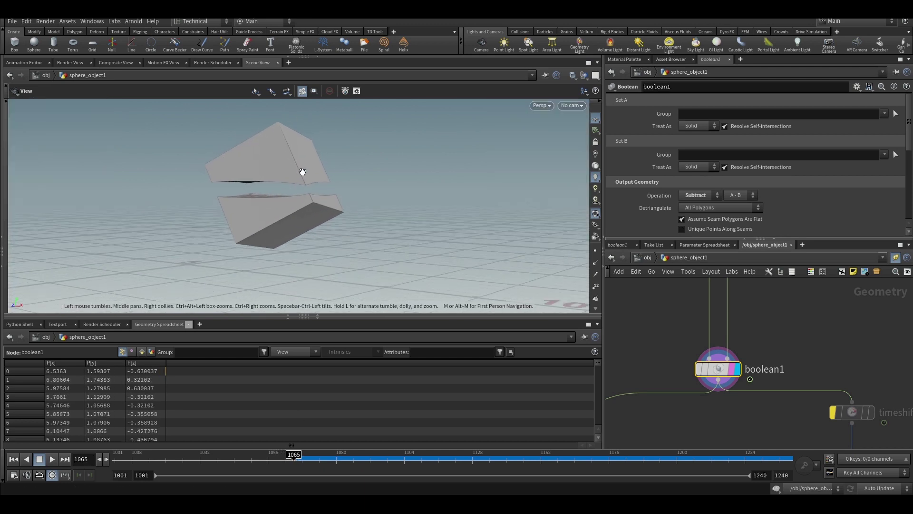
Select the Sword subnetwork to compare its sphere with the boolean cut, and examine how it is wired into the network
scroll(713, 440, down, 5)
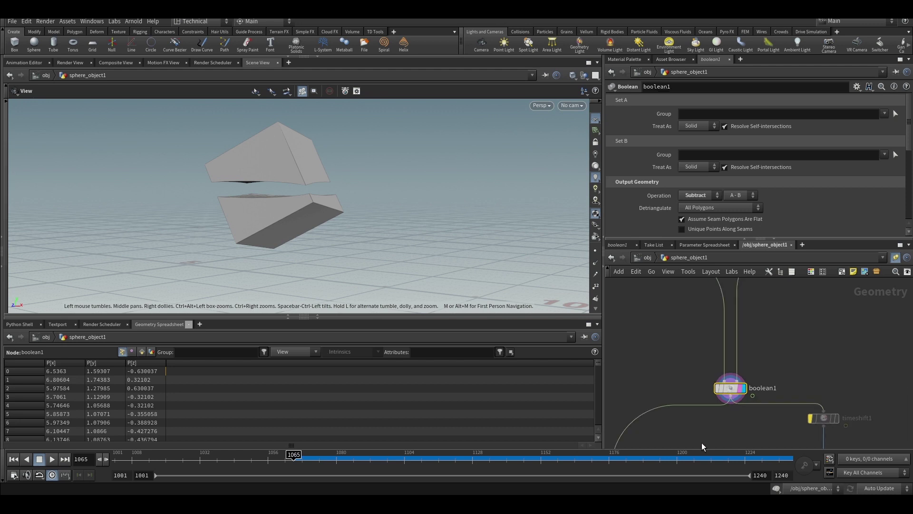
scroll(759, 310, up, 5)
click(759, 314)
click(747, 315)
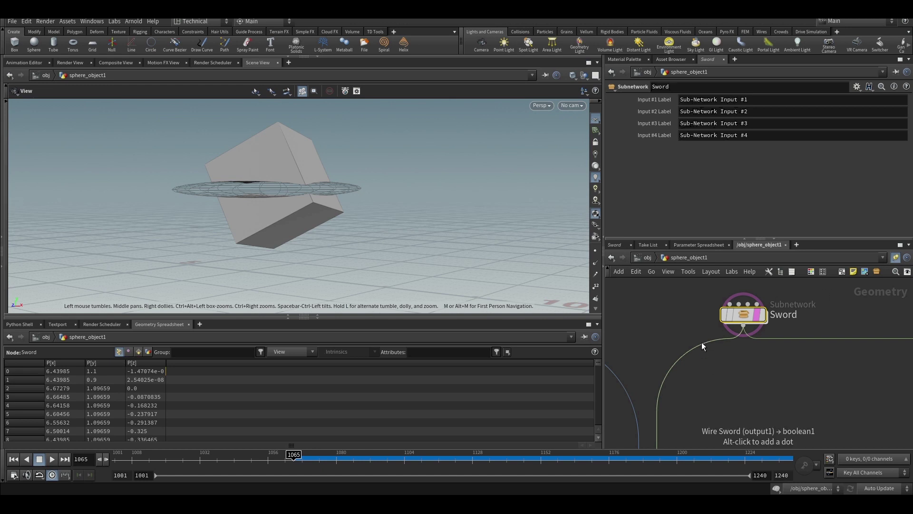
drag(823, 288, 667, 353)
scroll(762, 369, down, 2)
scroll(788, 323, up, 1)
drag(815, 311, 677, 363)
scroll(693, 360, down, 5)
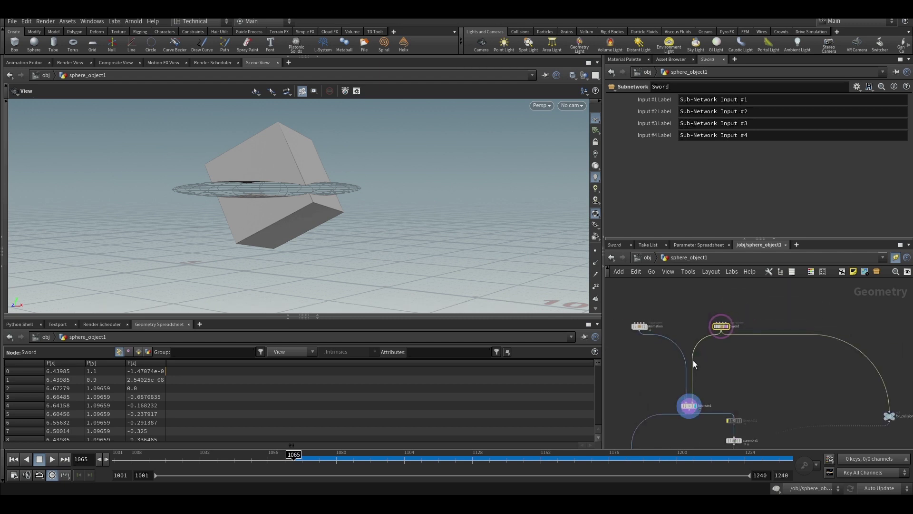
Select the boolean1 node and scrub to frame 1080 to check the cube past the cut
scroll(693, 361, up, 3)
click(695, 393)
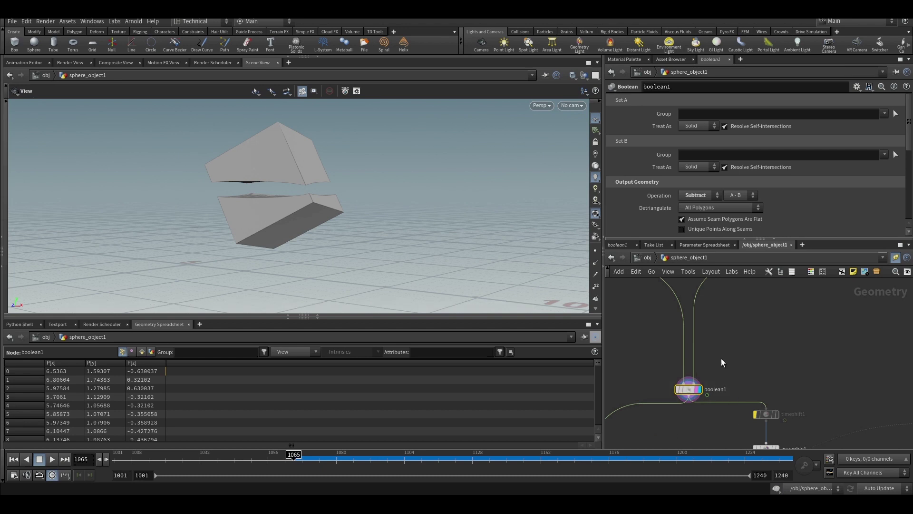
scroll(684, 383, down, 3)
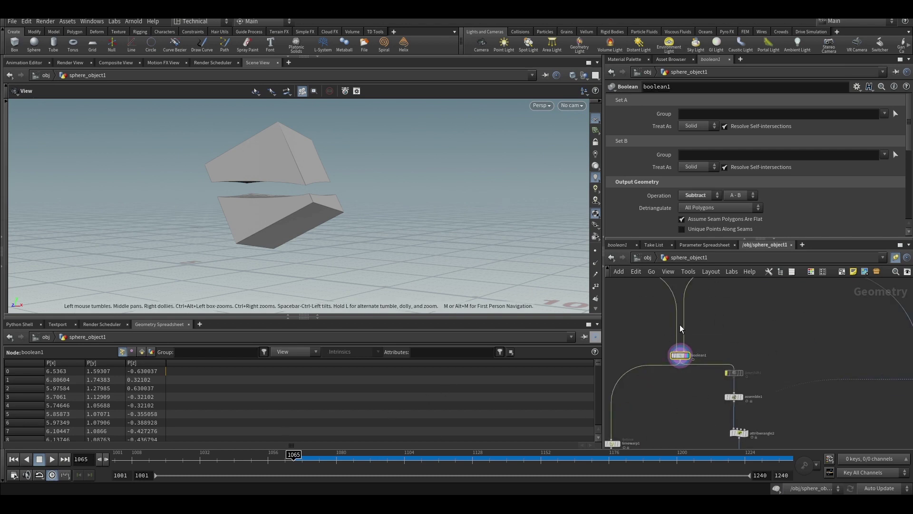
drag(246, 465, 337, 470)
Display the assemble1 node and examine its packed primitives settings and geometry
scroll(737, 353, down, 1)
scroll(738, 380, up, 6)
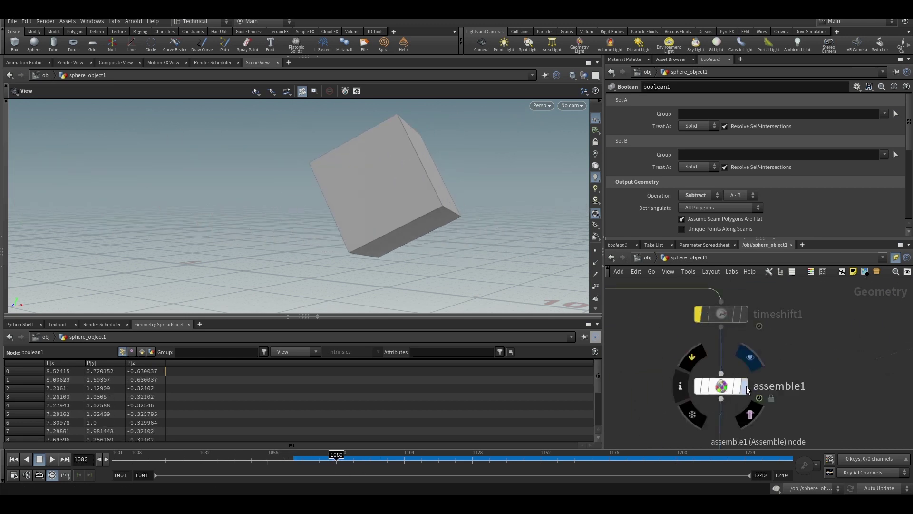
click(747, 390)
click(721, 387)
scroll(726, 373, down, 3)
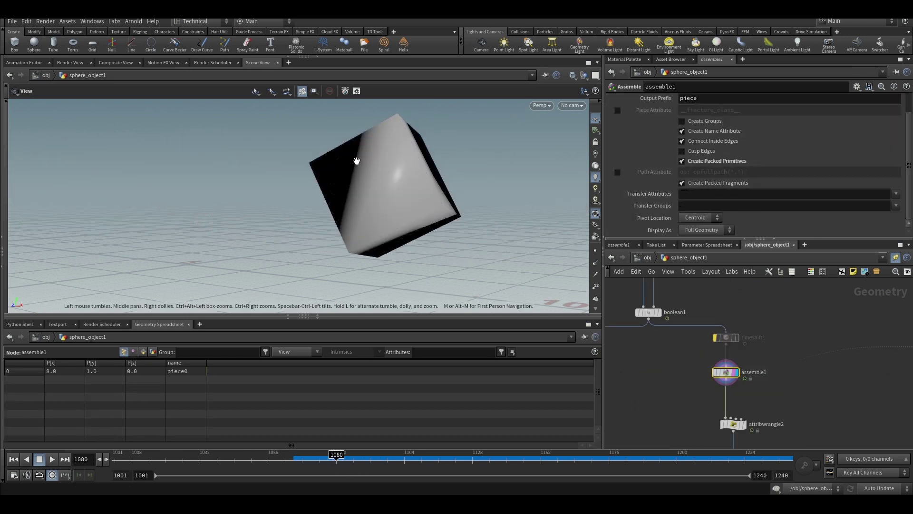
scroll(357, 160, down, 3)
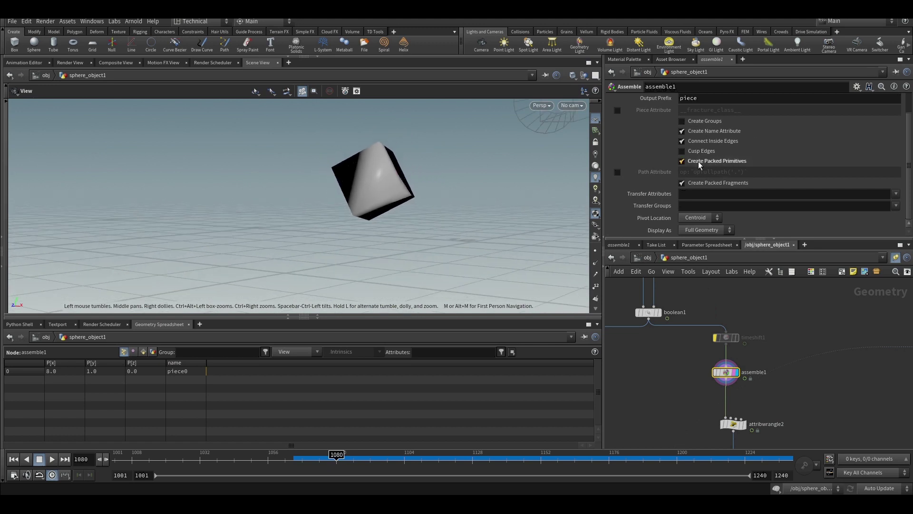
click(596, 152)
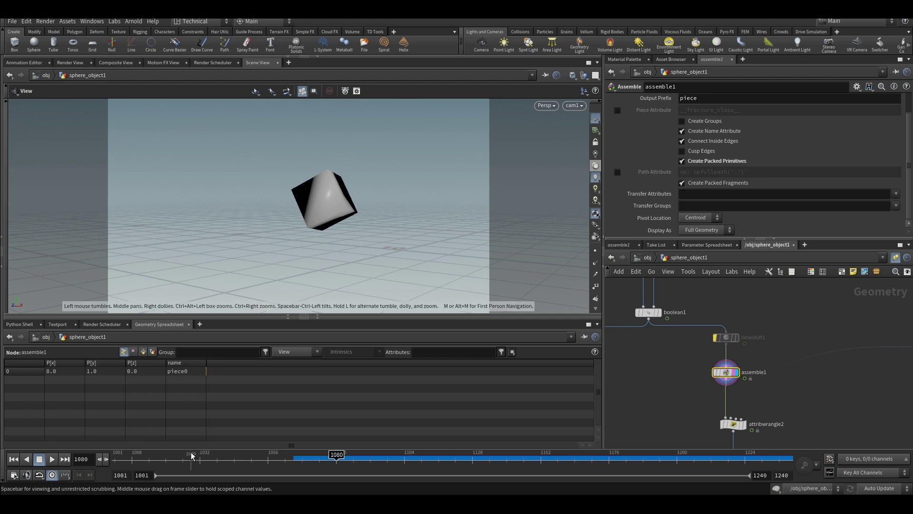
Select the first point row of assemble1 in the spreadsheet and compare its pieces at frames 1023 and 1064
mouse_move(191, 460)
mouse_down()
mouse_move(116, 459)
mouse_move(174, 462)
mouse_up()
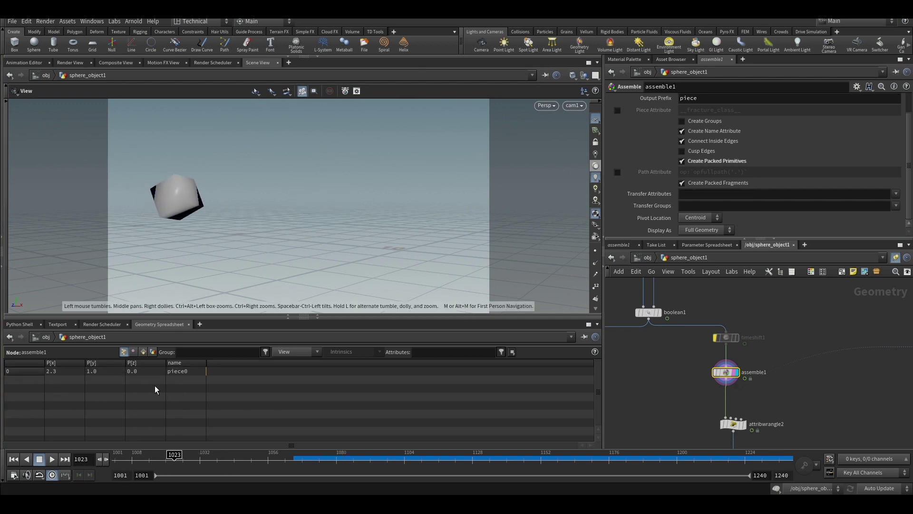
click(33, 369)
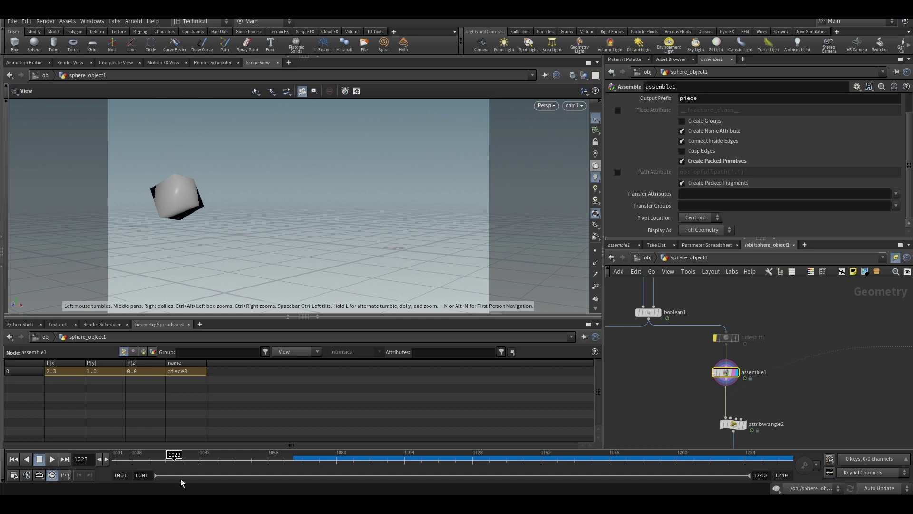
drag(174, 457, 290, 476)
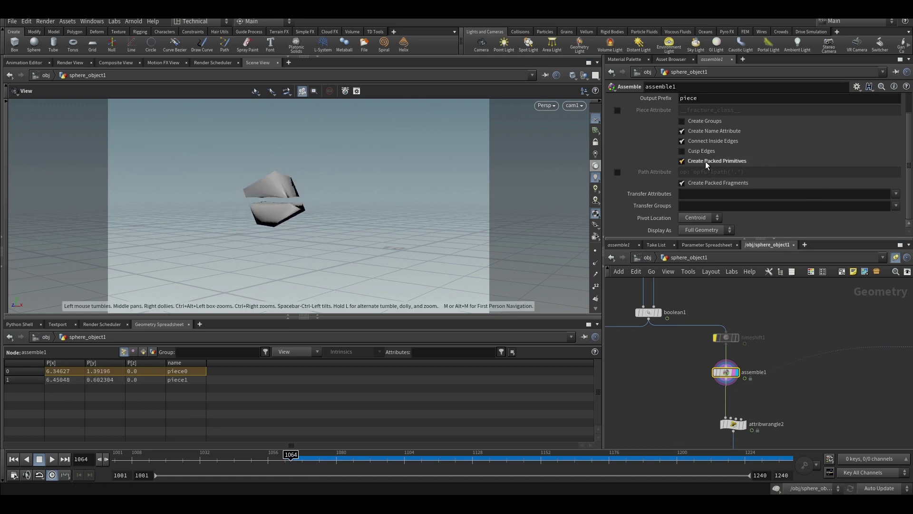
scroll(813, 324, down, 2)
scroll(797, 342, up, 3)
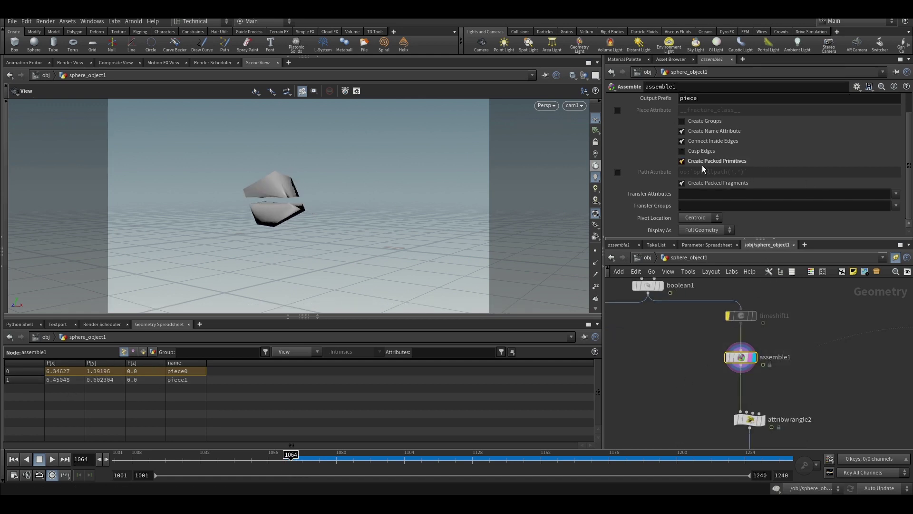
Display attribwrangle2 and compare its init attribute at frames 1021, 1052 and 1065
scroll(718, 380, up, 3)
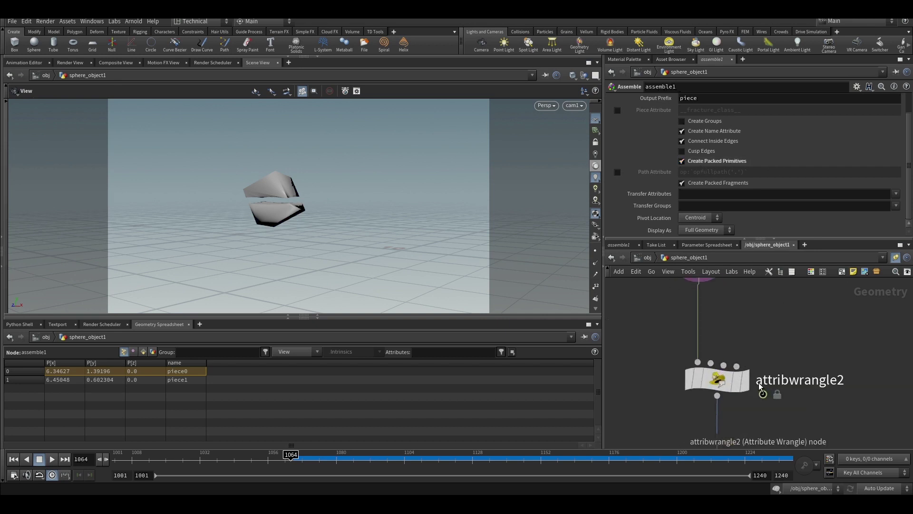
click(724, 383)
scroll(752, 352, down, 3)
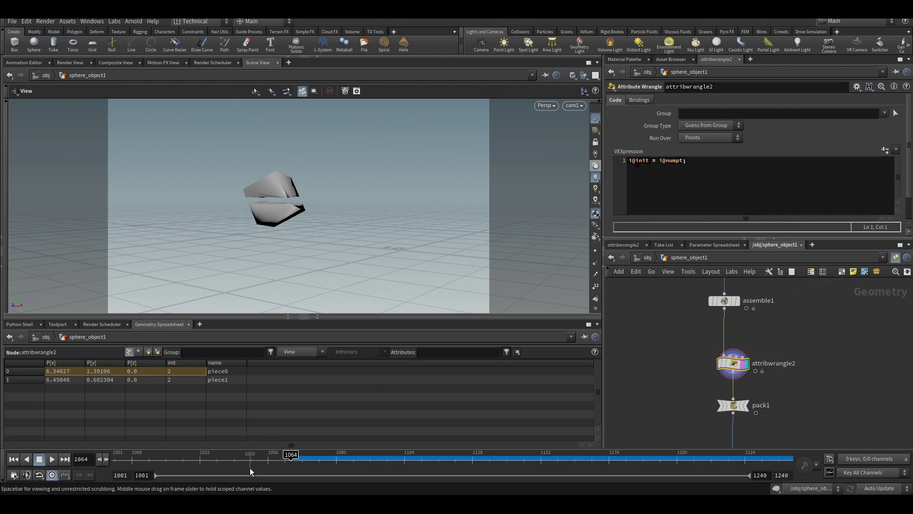
click(169, 460)
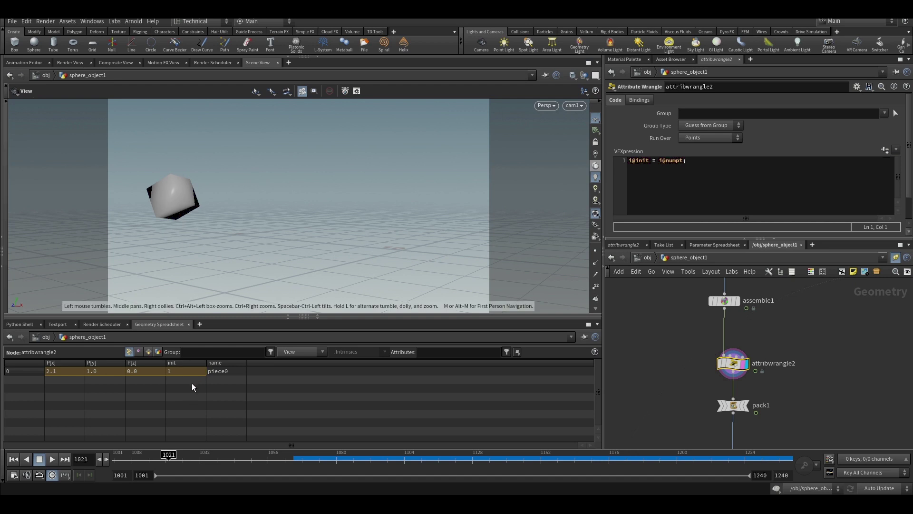
click(261, 463)
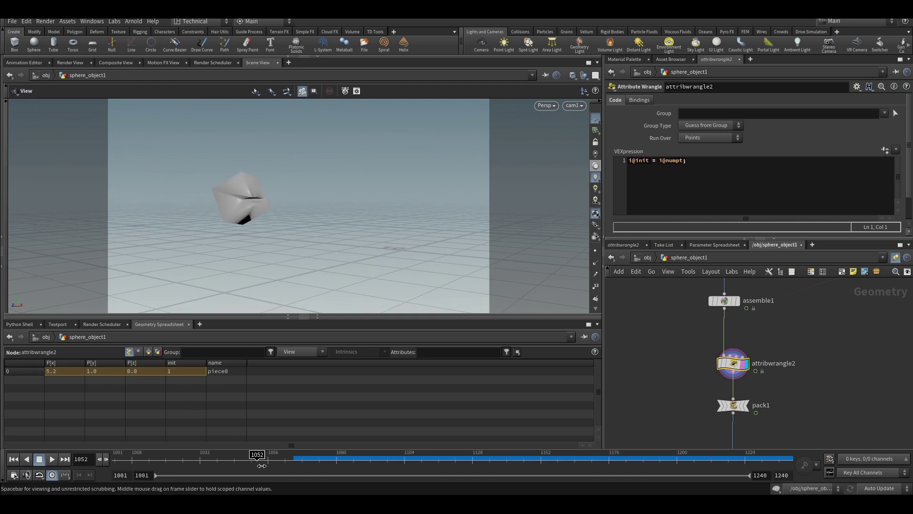
drag(261, 466, 294, 470)
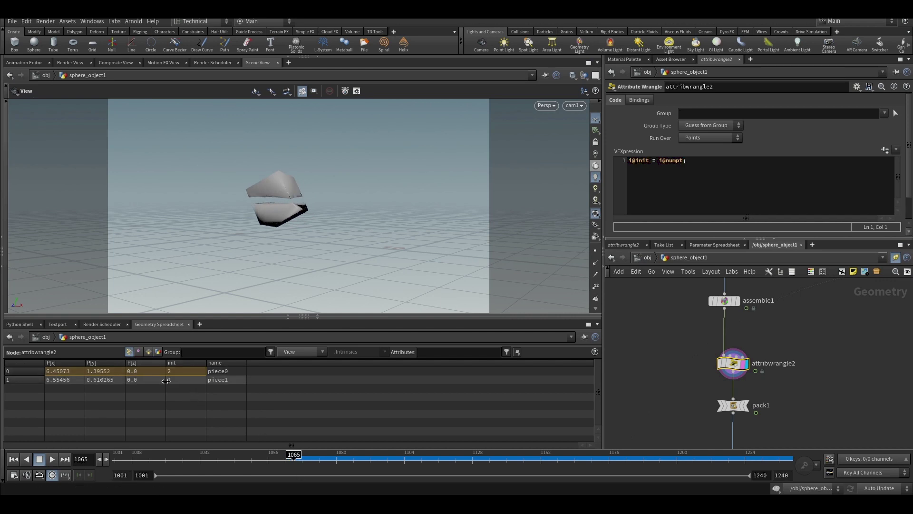
Display the pack1 node, examine its transferred init attribute, and compare the packed point at frames 1064 and 1065
scroll(732, 407, up, 5)
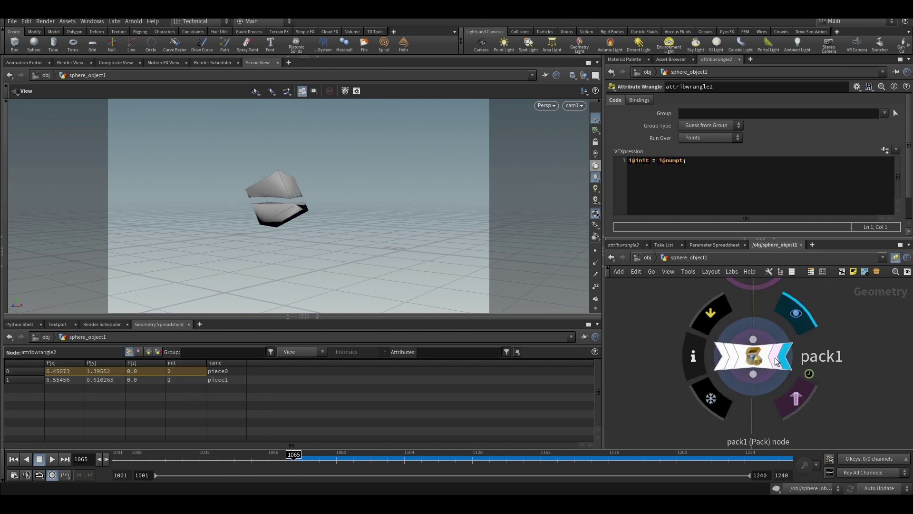
scroll(766, 358, down, 2)
click(761, 357)
drag(835, 317, 664, 401)
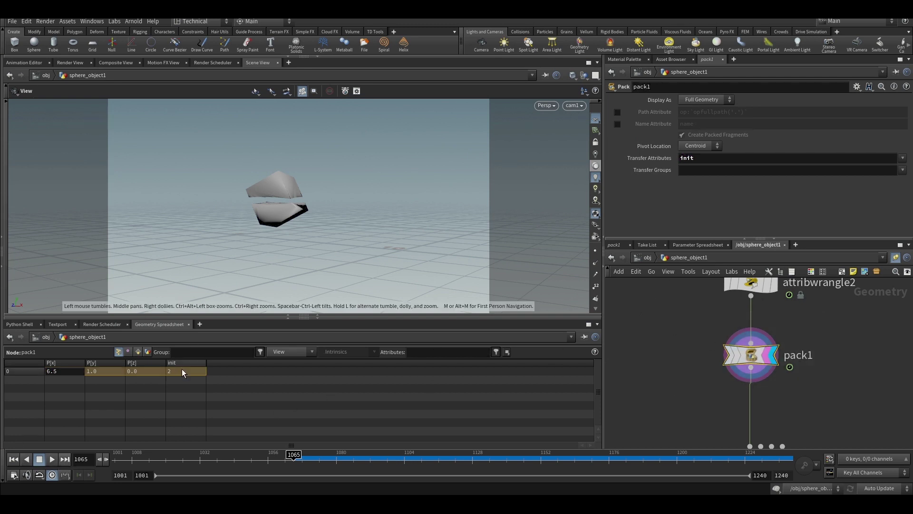
mouse_move(288, 460)
mouse_down()
mouse_move(116, 460)
mouse_move(291, 459)
mouse_up()
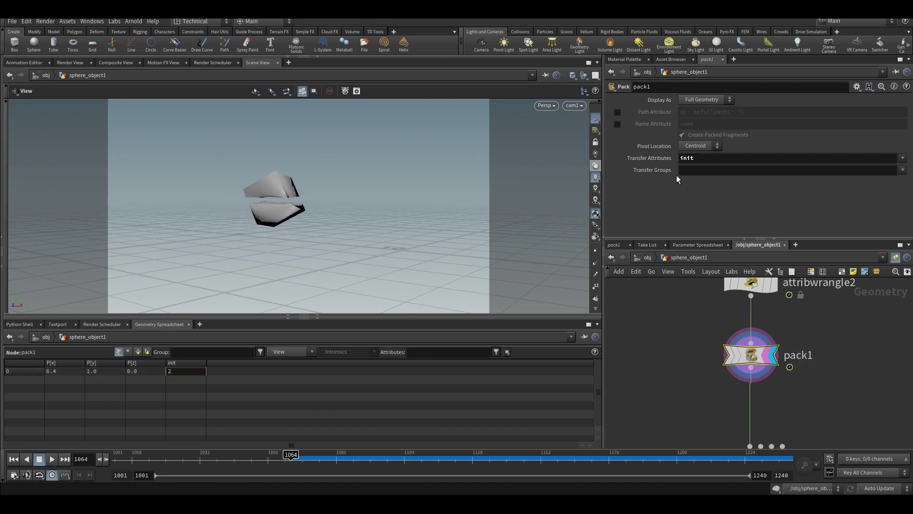
drag(717, 157, 604, 167)
click(693, 390)
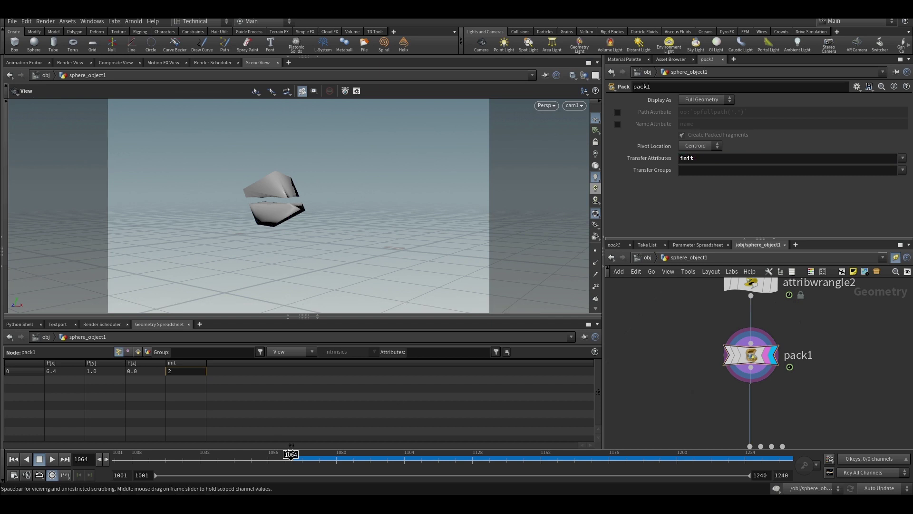
mouse_move(293, 457)
mouse_down()
mouse_move(200, 458)
mouse_move(293, 458)
mouse_up()
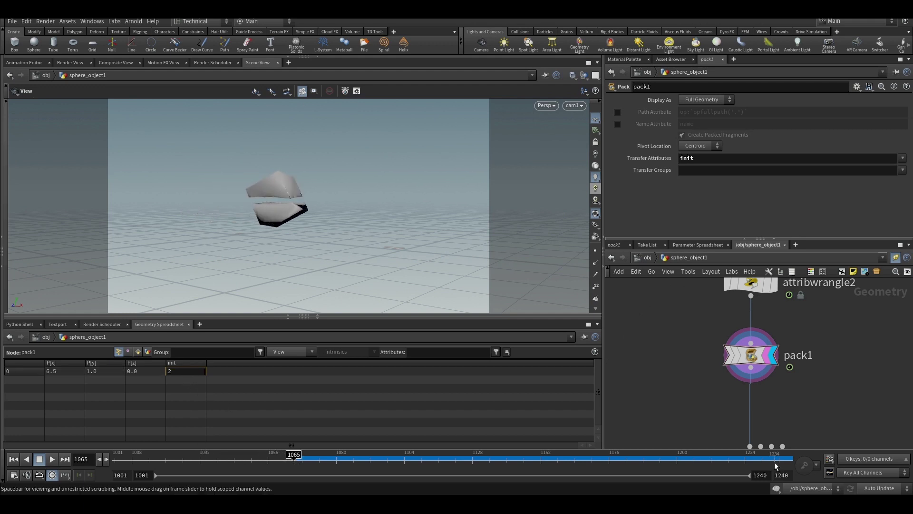
Display solver1 from frame 1001 and scrub to frames 1064 and 1065 to check init and theFrame
scroll(875, 355, down, 5)
scroll(811, 379, up, 7)
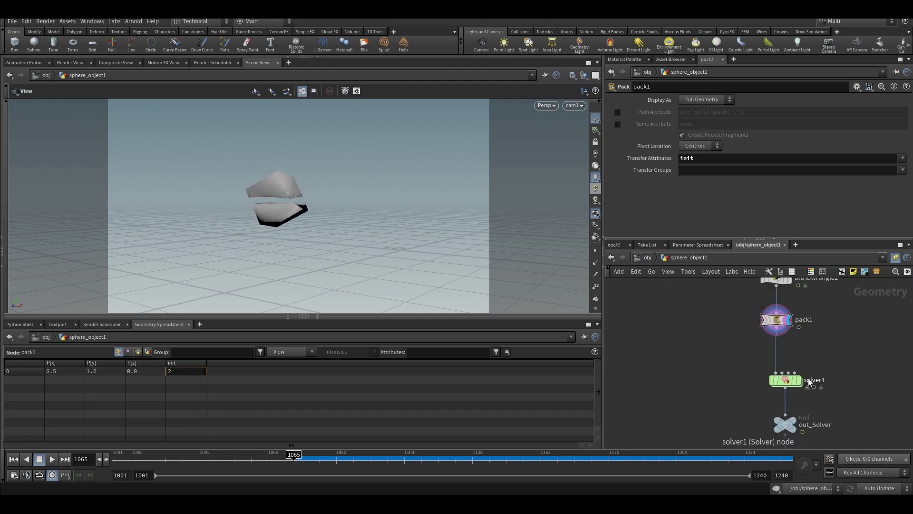
click(13, 460)
click(758, 385)
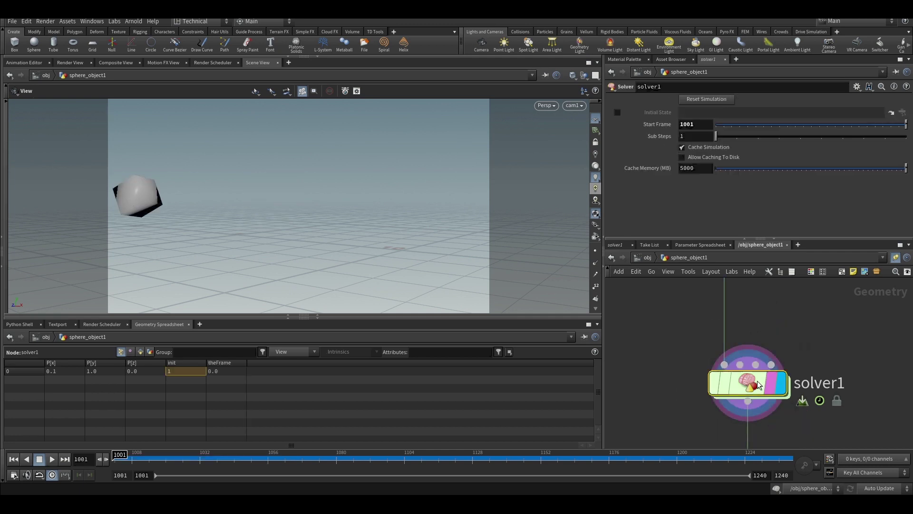
scroll(761, 361, down, 3)
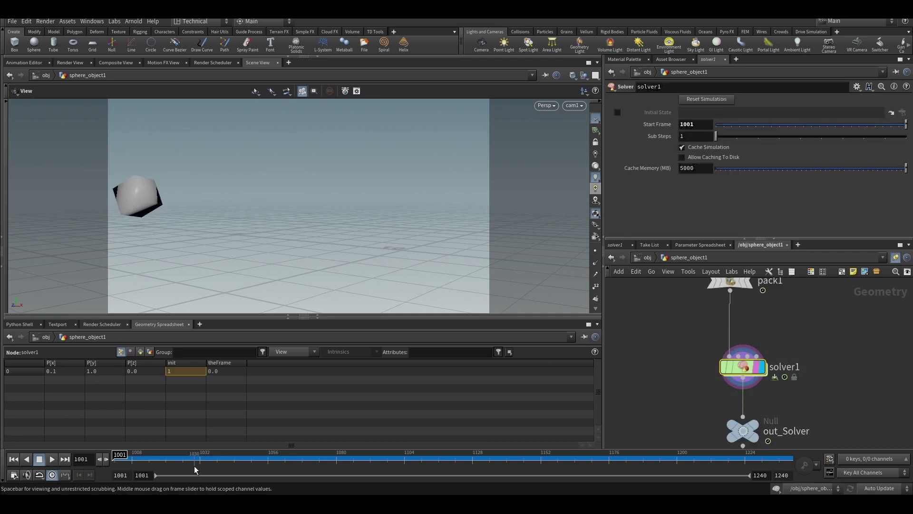
drag(195, 470, 291, 471)
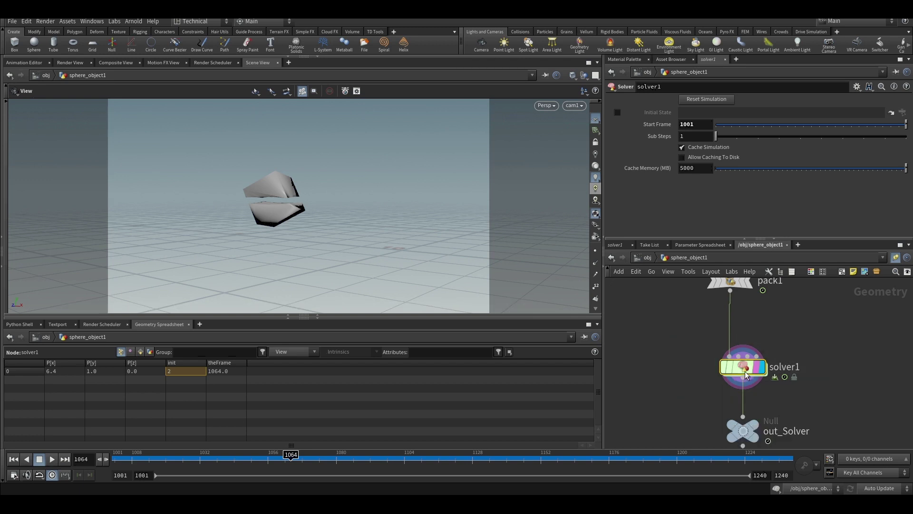
drag(290, 455, 293, 456)
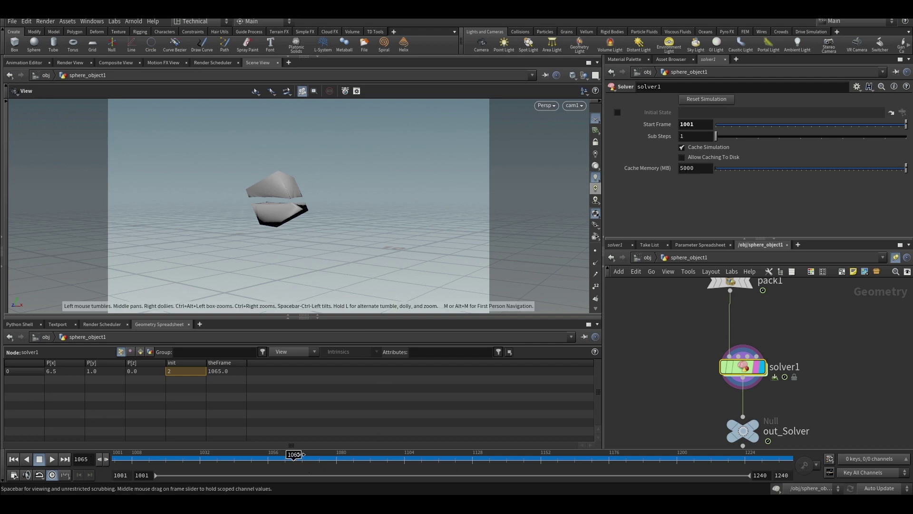
Step frame by frame around the cut up to frame 1066 and back to 1065, comparing solver1's init and theFrame values
click(99, 458)
click(99, 458)
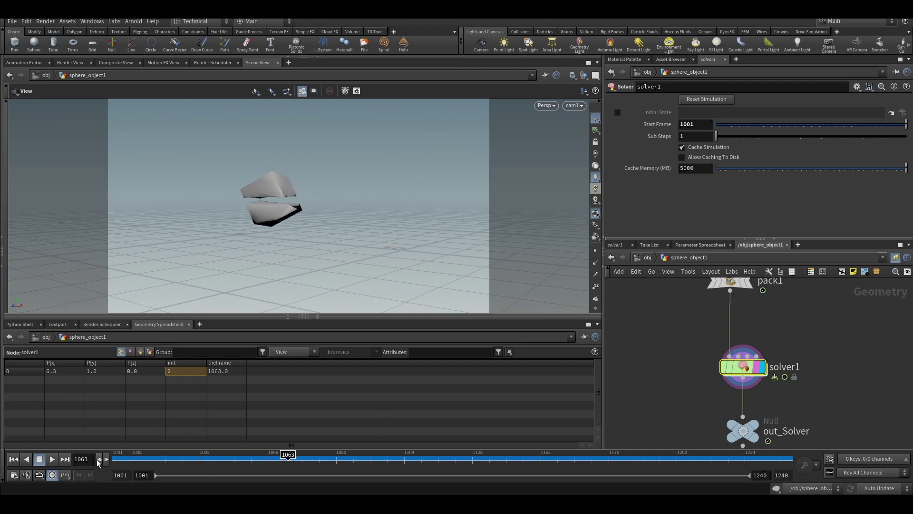
click(99, 459)
click(106, 461)
click(106, 461)
click(107, 462)
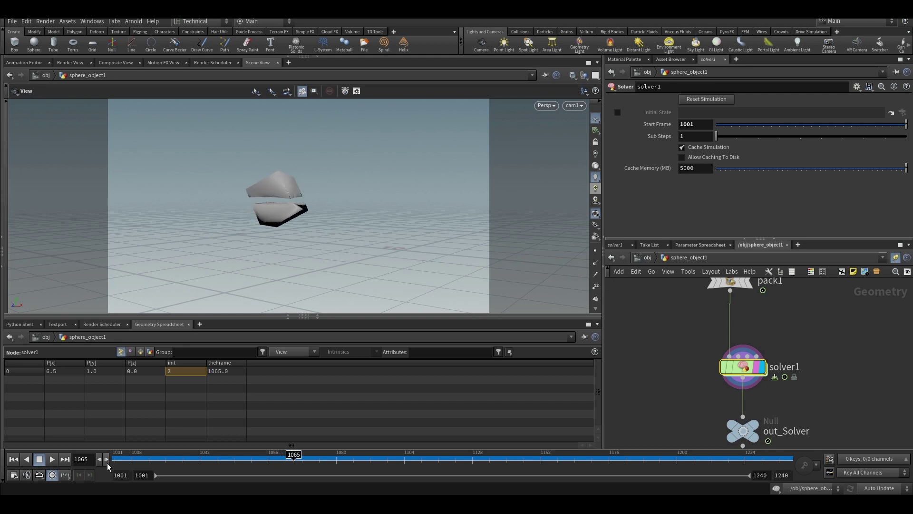
click(107, 461)
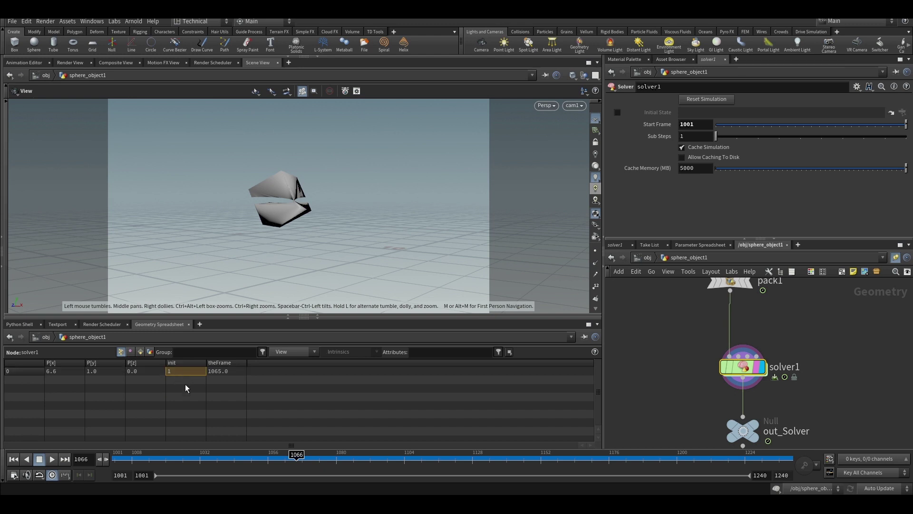
click(99, 459)
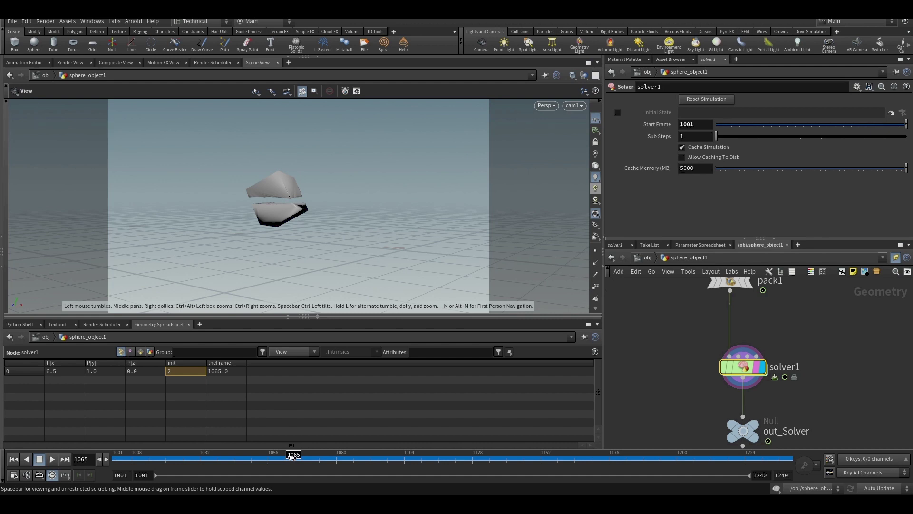
Open solver1's internal network and examine how Prev_Frame1 and Input_1 feed attribwrangle1
scroll(766, 327, down, 1)
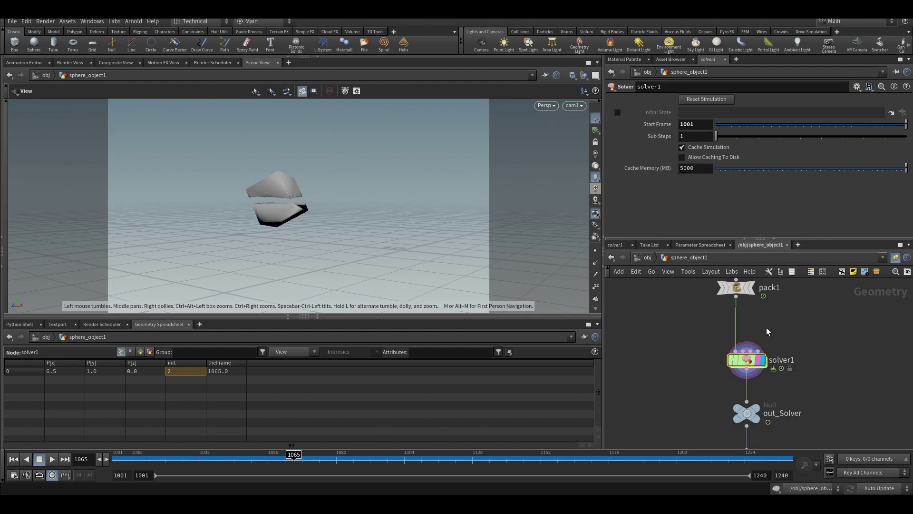
scroll(784, 341, up, 1)
drag(829, 332, 661, 411)
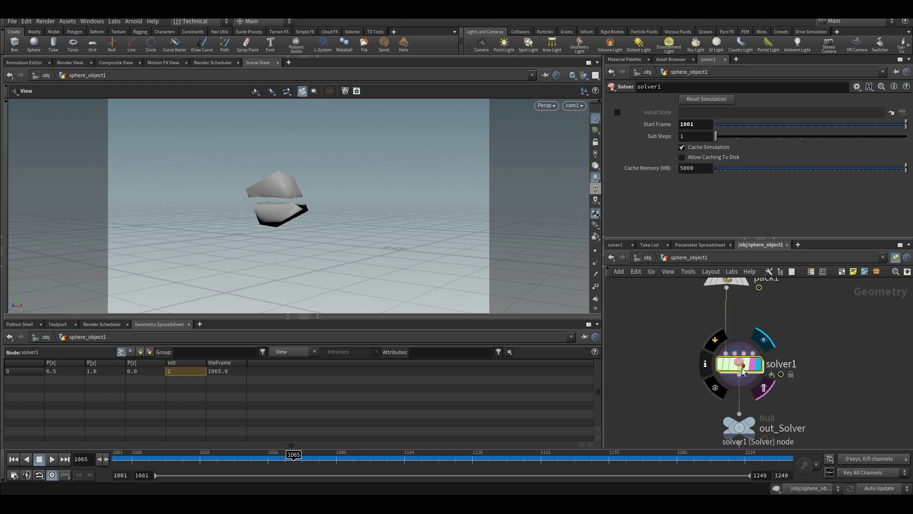
double_click(738, 364)
drag(762, 348, 657, 386)
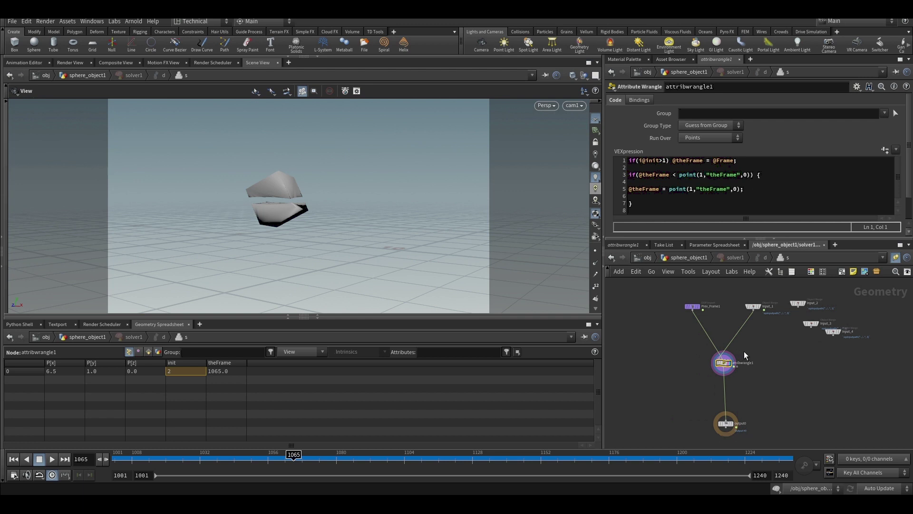
scroll(744, 351, up, 1)
drag(770, 343, 682, 385)
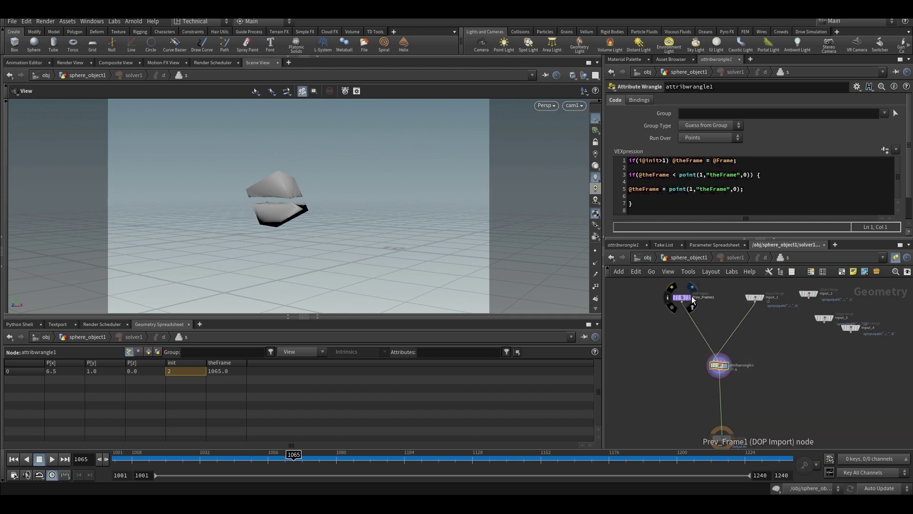
drag(789, 347, 658, 392)
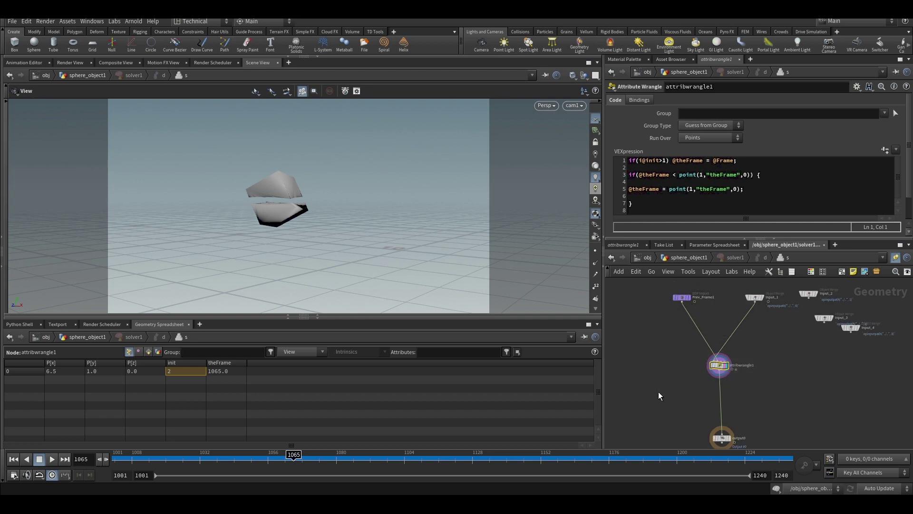
scroll(717, 350, down, 1)
Inspect the output0 and Prev_Frame1 nodes, and return to attribwrangle1 to read its VEX code
drag(693, 433, 693, 431)
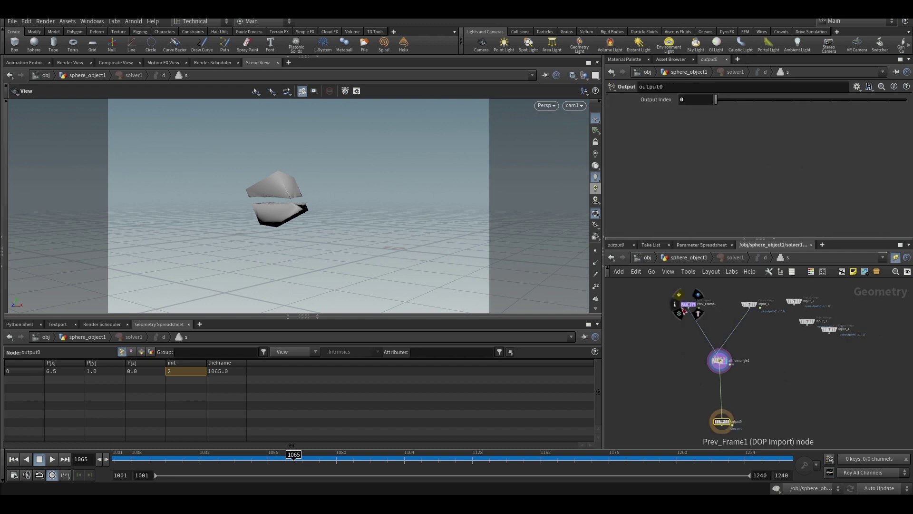
drag(717, 299, 668, 312)
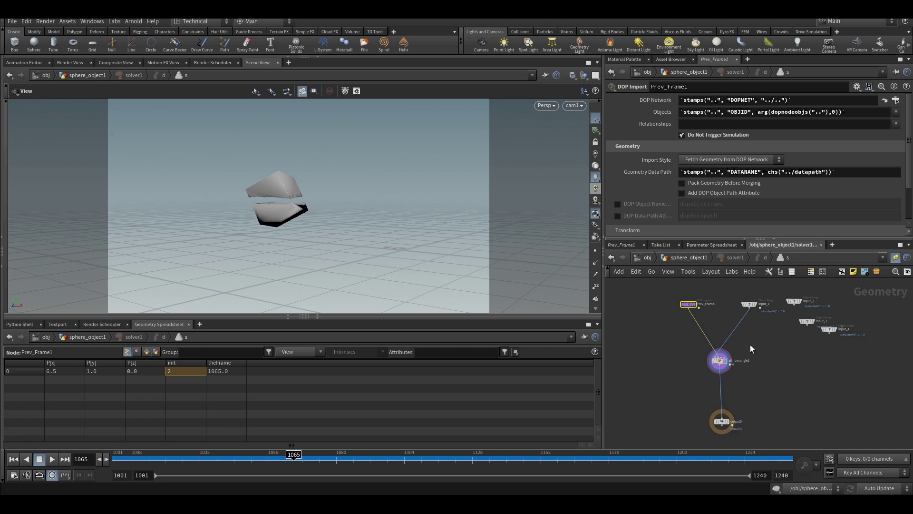
drag(749, 344, 678, 383)
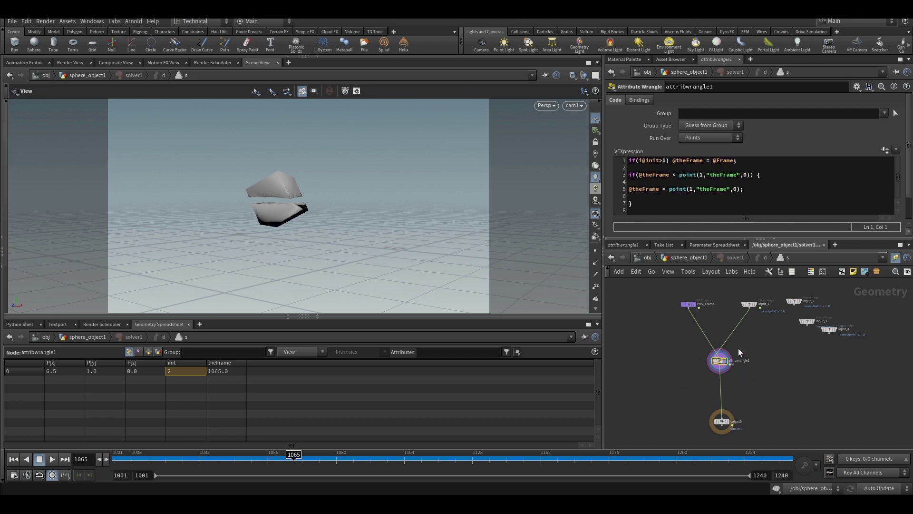
drag(757, 341, 675, 383)
drag(767, 340, 665, 387)
Display the Input_1 node and scrub to frame 1097 to check the incoming geometry
scroll(761, 295, up, 4)
click(745, 319)
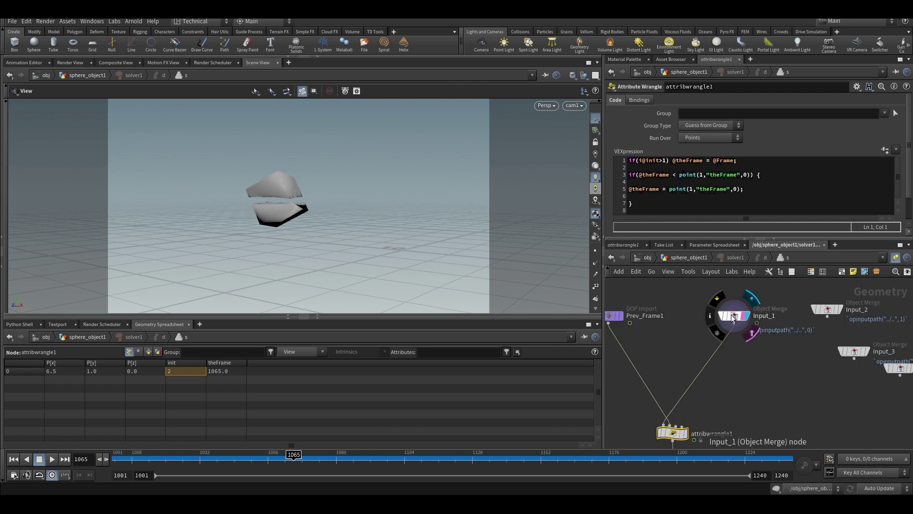
scroll(746, 342, down, 3)
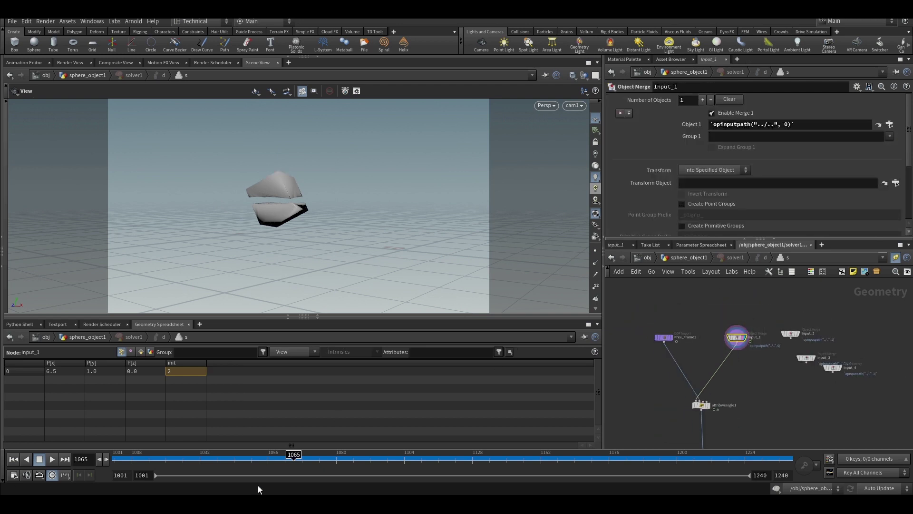
drag(266, 460, 384, 462)
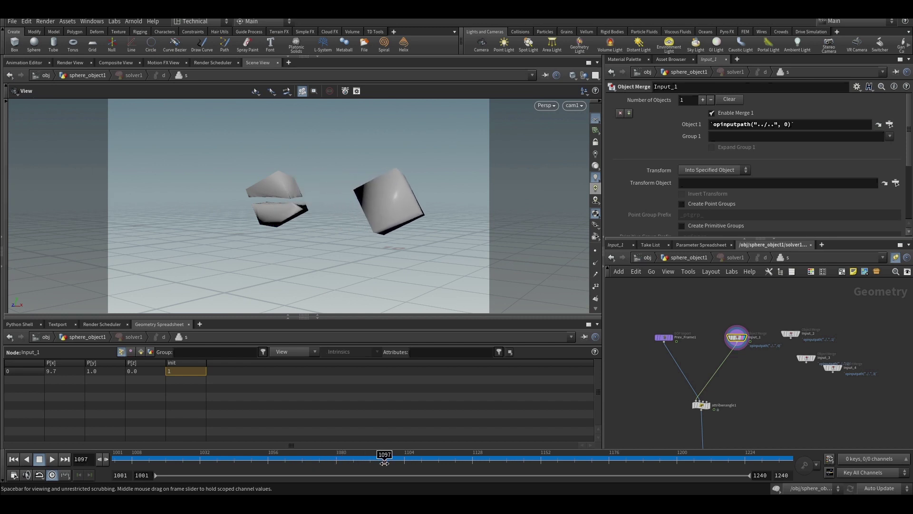
Close the scene view and reopen it to refresh the displayed geometry
click(278, 62)
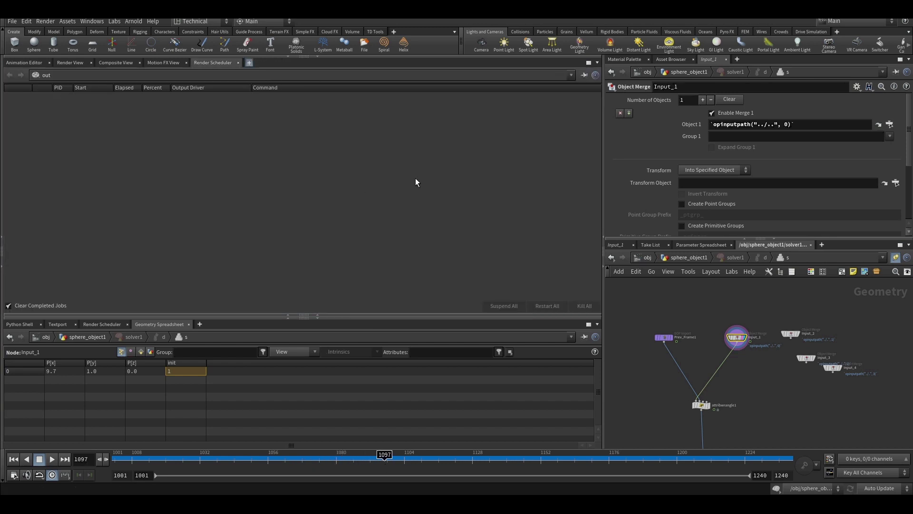
key(alt+1)
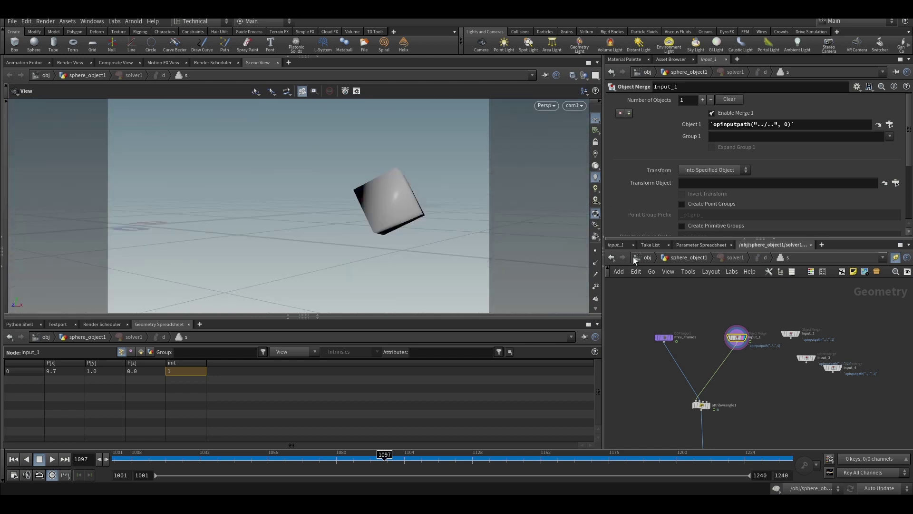
Return to the sphere_object1 network to check pack1's connection into solver1, and re-enter solver1
scroll(758, 317, up, 1)
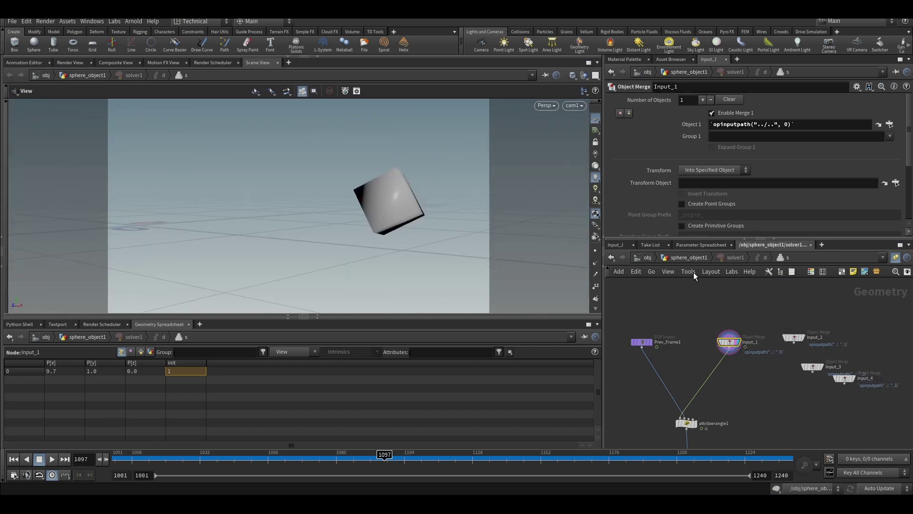
click(694, 258)
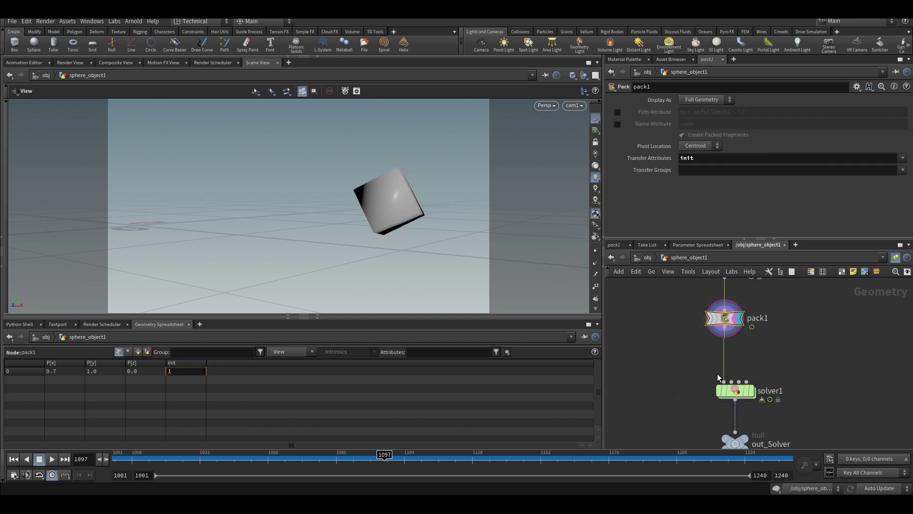
scroll(756, 390, up, 2)
double_click(731, 392)
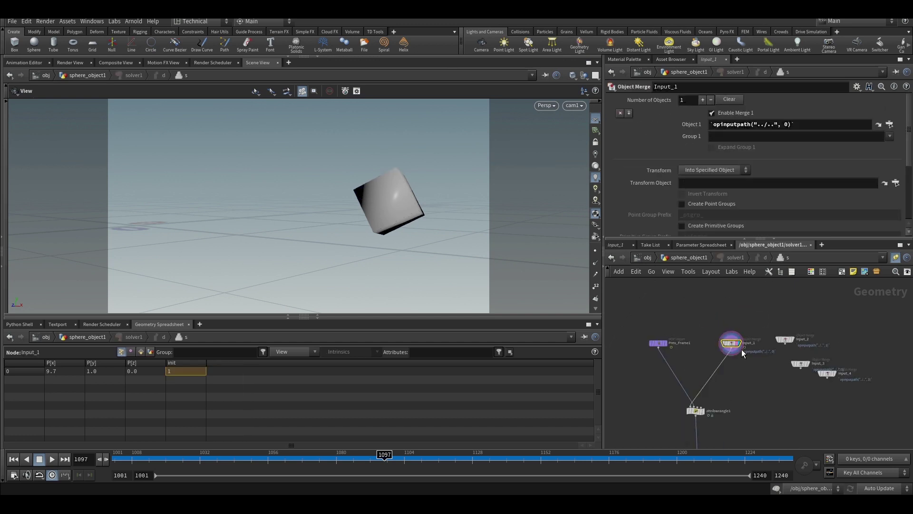
Select Prev_Frame1 and examine its stored point attributes at frame 1097
scroll(732, 414, down, 2)
scroll(692, 342, up, 2)
click(688, 348)
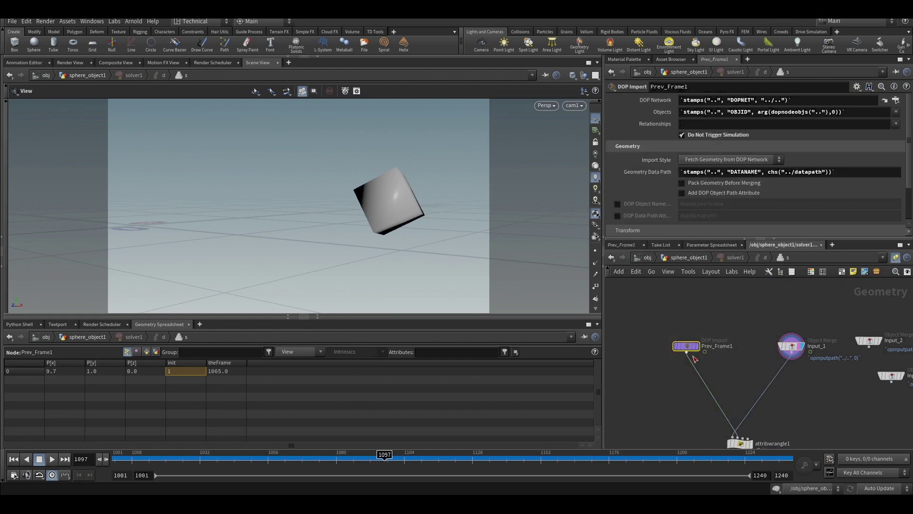
scroll(720, 347, down, 4)
scroll(732, 366, up, 3)
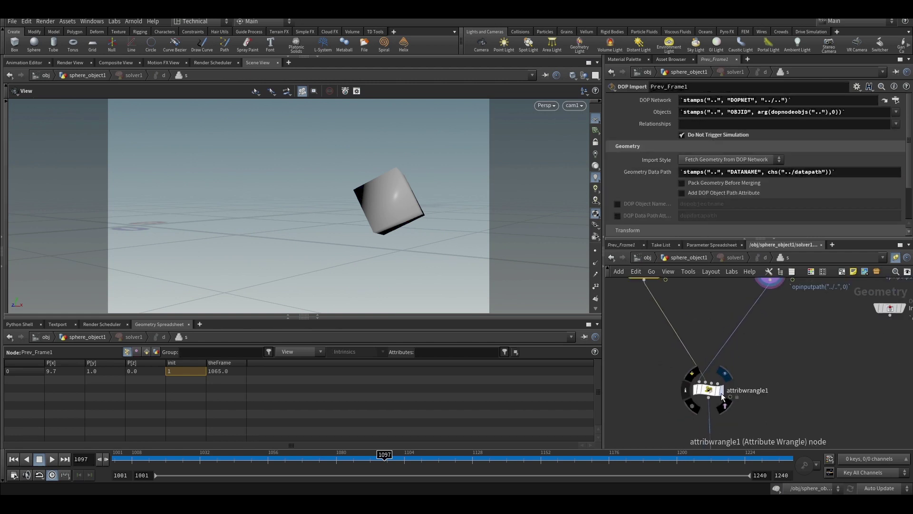
click(709, 390)
scroll(708, 394, up, 2)
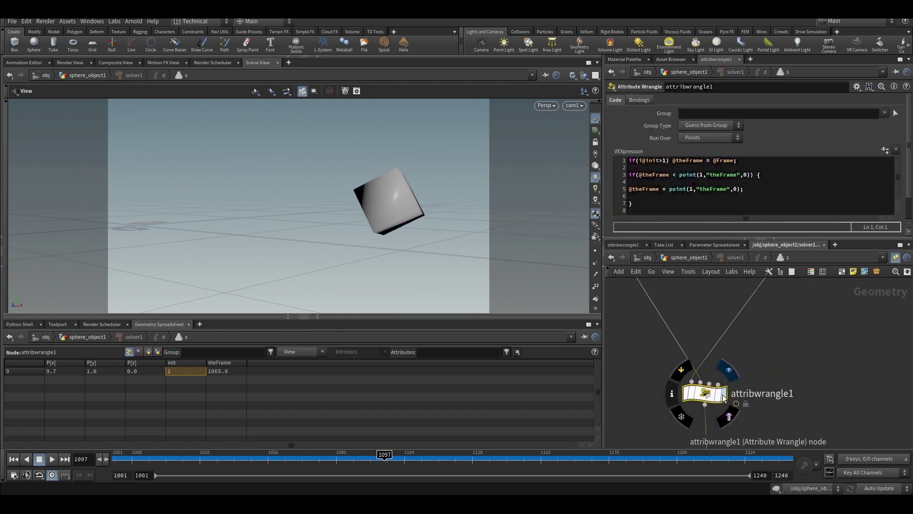
scroll(804, 364, down, 3)
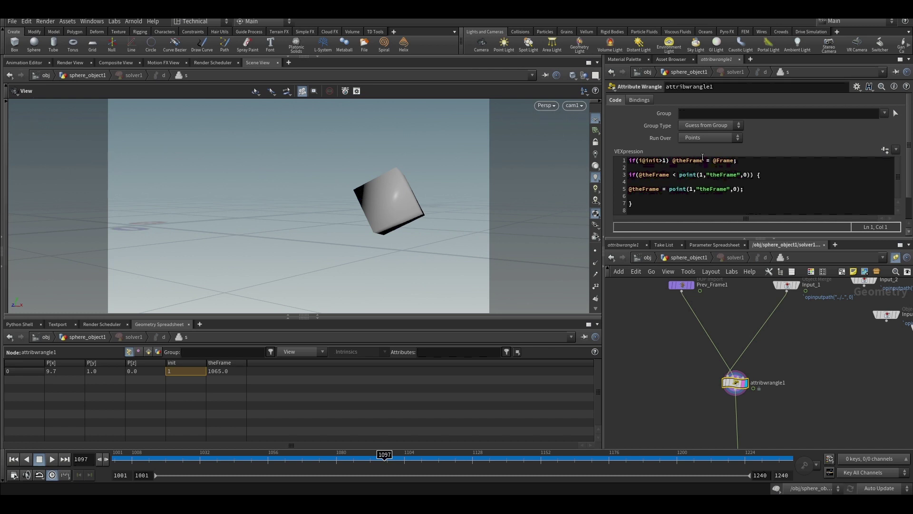
double_click(675, 160)
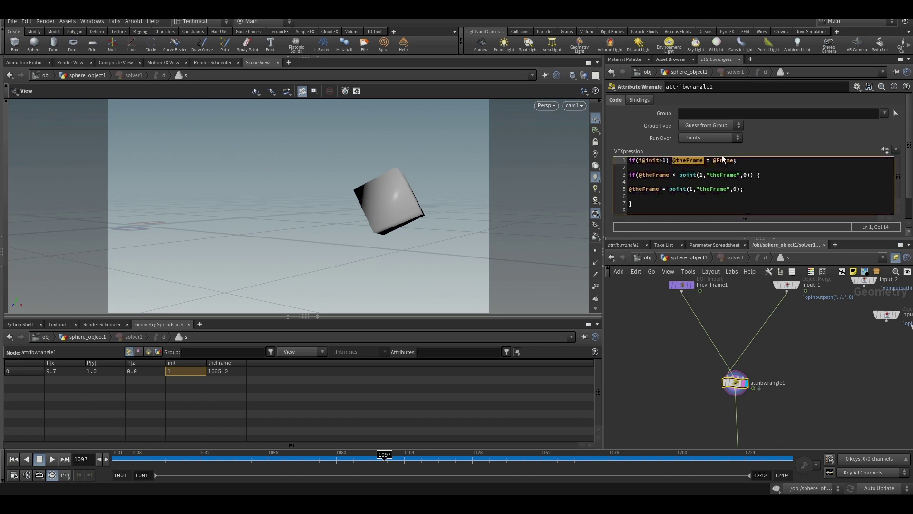
drag(737, 161, 713, 160)
drag(799, 352, 665, 405)
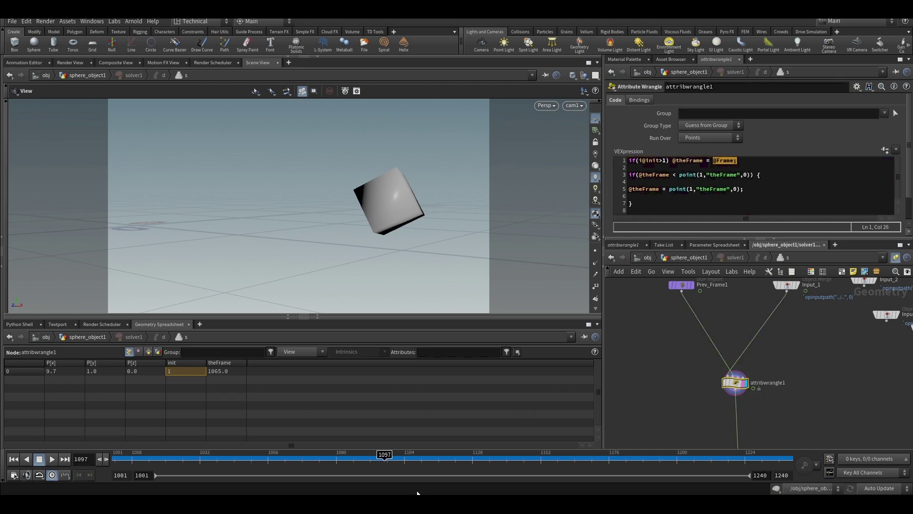
drag(381, 457, 314, 456)
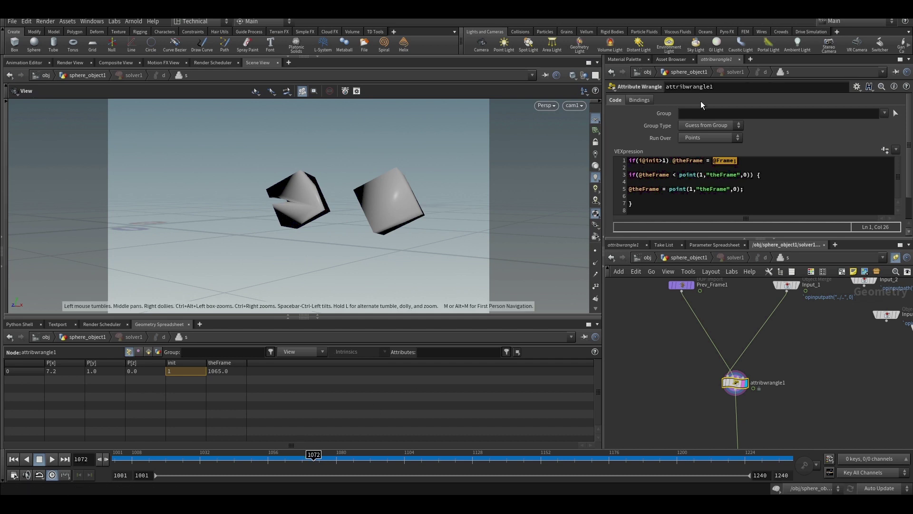
drag(809, 347, 672, 415)
double_click(698, 161)
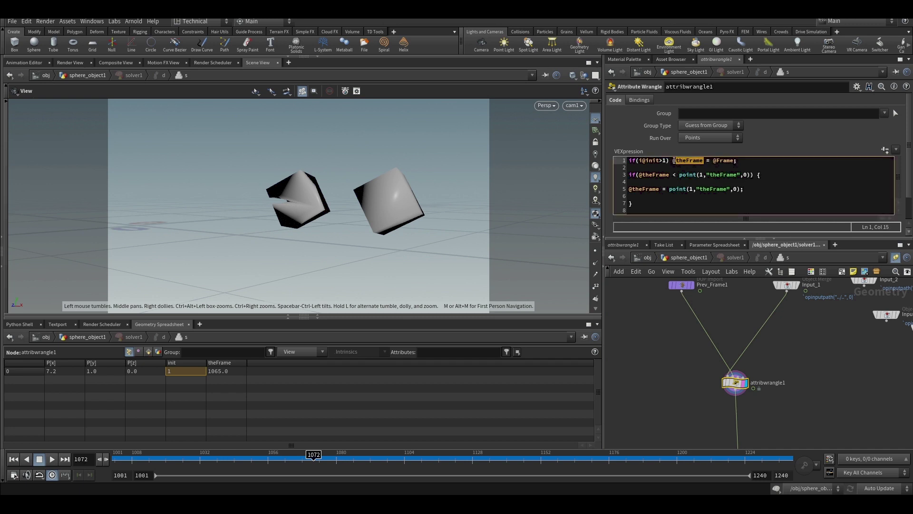
click(642, 182)
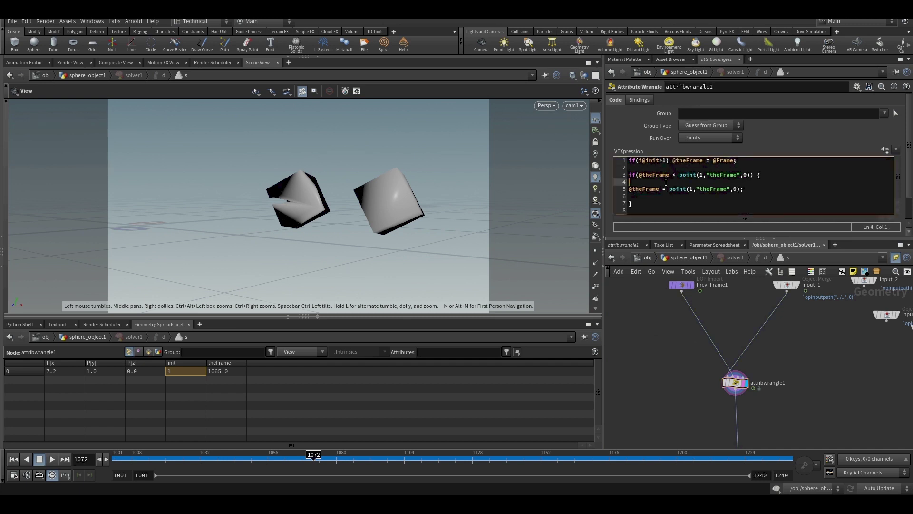
Close the scene view, reopen it and look through cam1
click(278, 63)
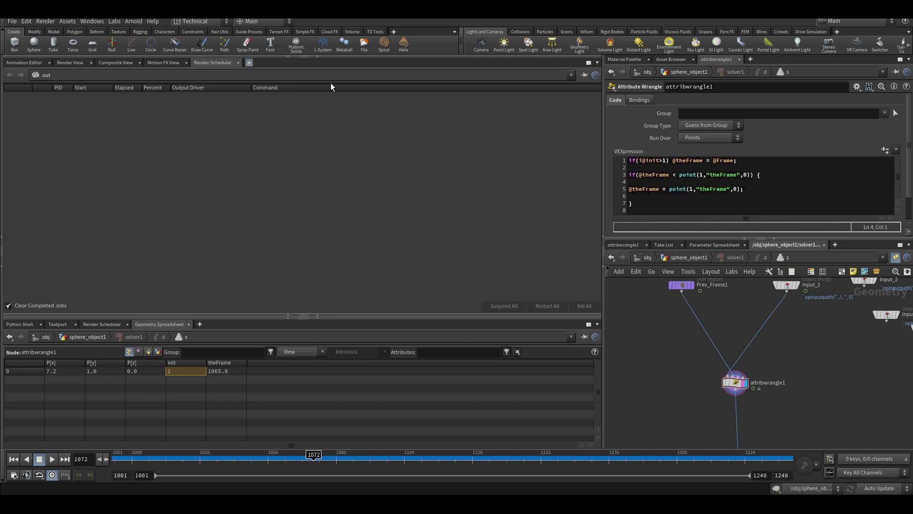
click(387, 178)
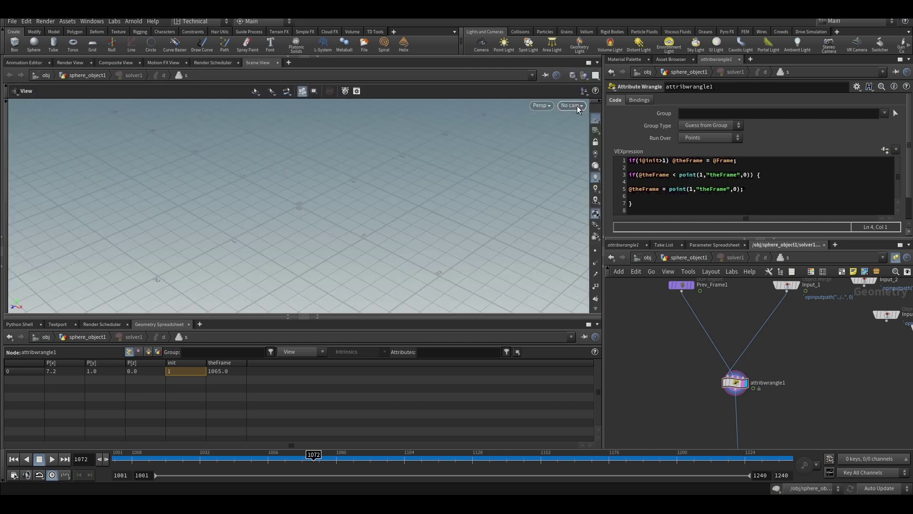
click(588, 148)
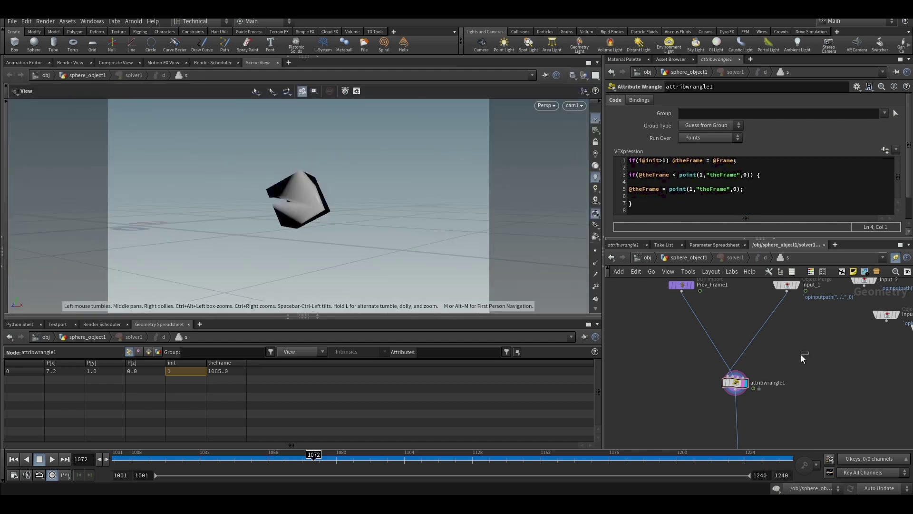
Examine attribwrangle1's theFrame attribute at frames 1043 and 1044 and highlight the >1 condition on the first code line
drag(800, 355, 628, 431)
drag(300, 458, 232, 455)
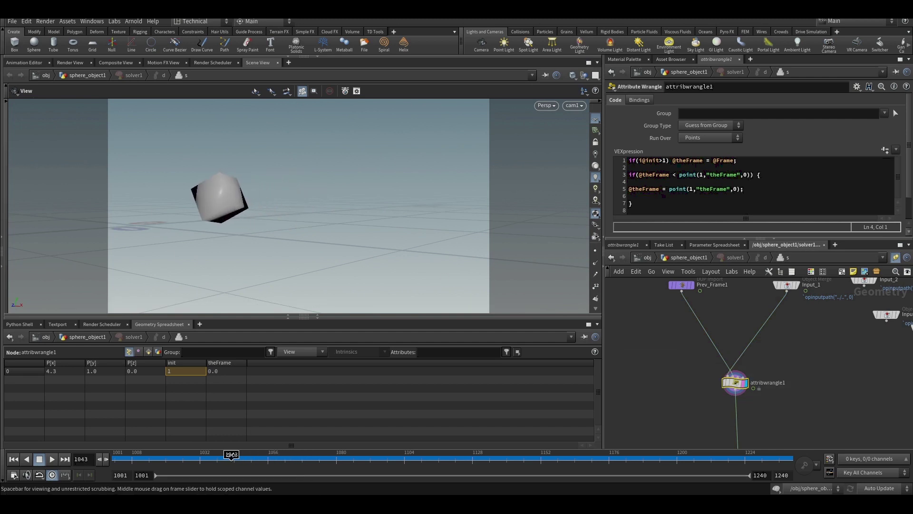
click(233, 372)
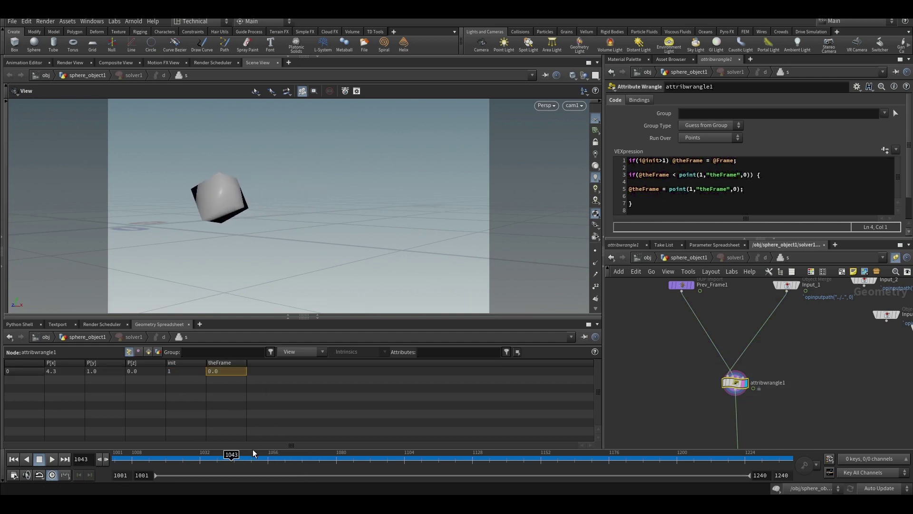
click(235, 458)
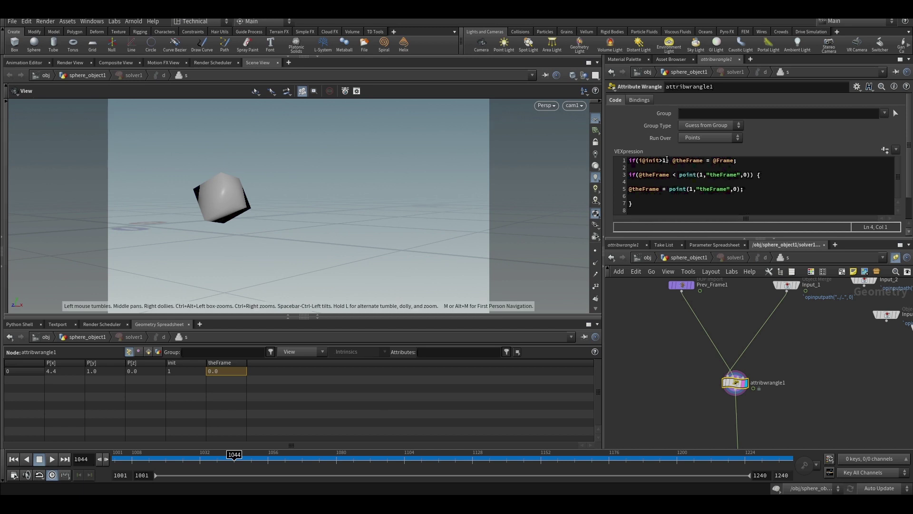
drag(667, 160, 659, 160)
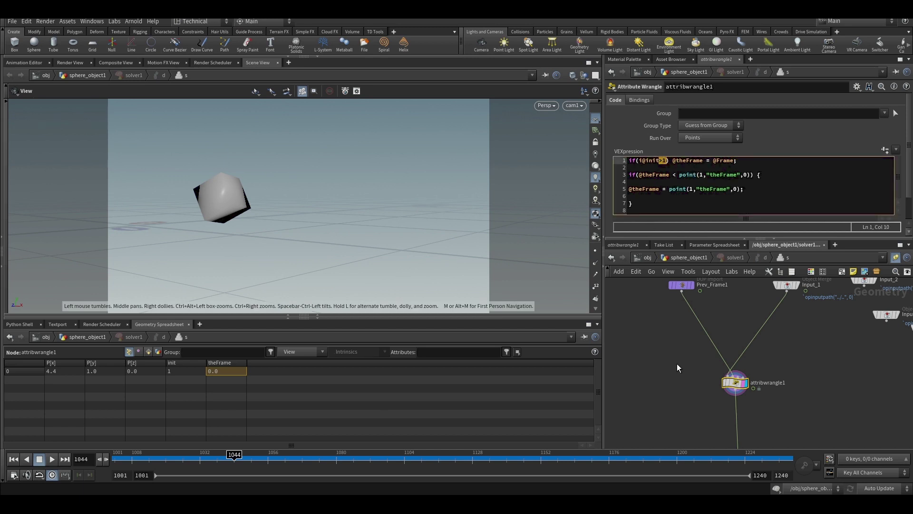
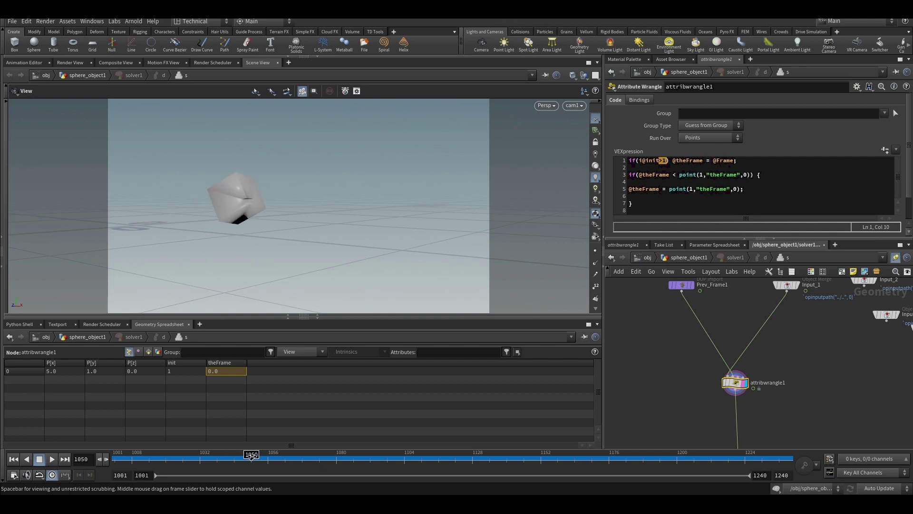
Advance from frame 1063 to 1066 and examine how attribwrangle1's init and theFrame attributes change
drag(269, 458, 288, 461)
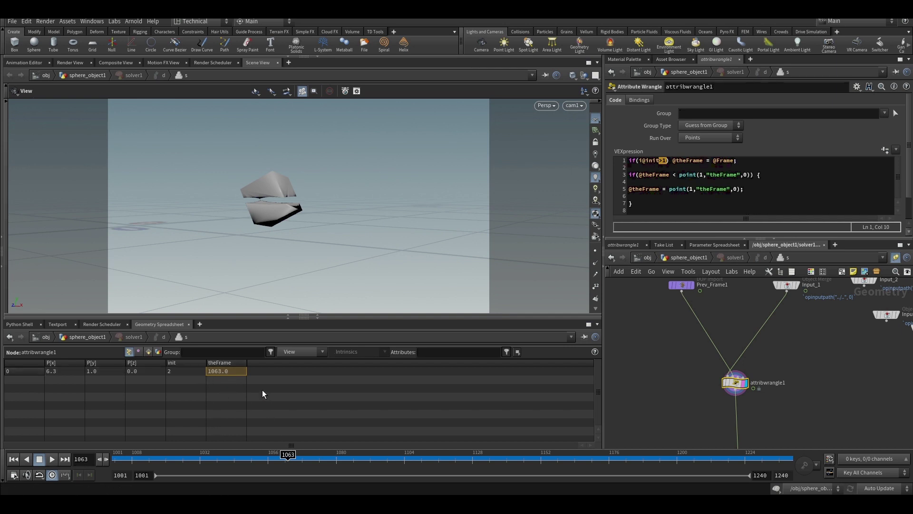
key(Right)
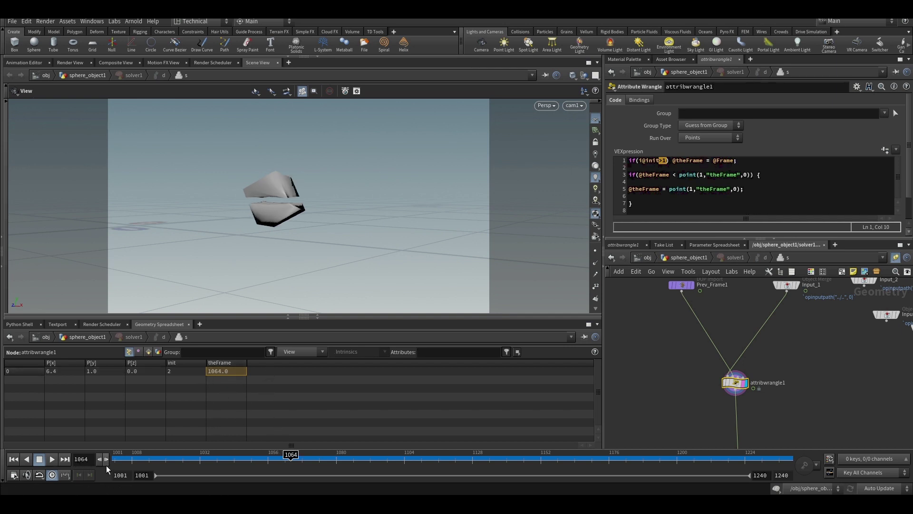
click(107, 464)
click(107, 464)
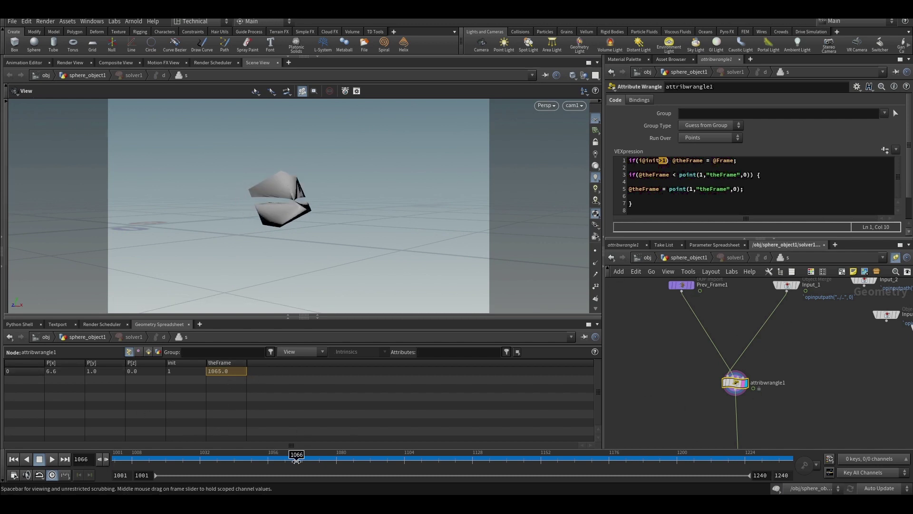
drag(813, 388, 655, 359)
click(638, 204)
drag(628, 175, 663, 177)
Inspect the Input_1 and Prev_Frame1 nodes feeding attribwrangle1 and examine the previous frame's stored attributes at frame 1066
scroll(806, 362, down, 2)
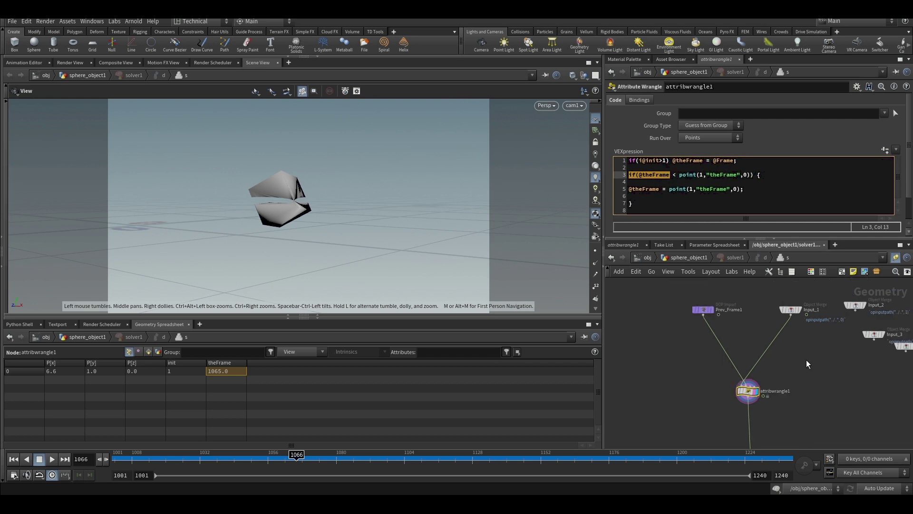
click(791, 310)
drag(804, 419, 698, 370)
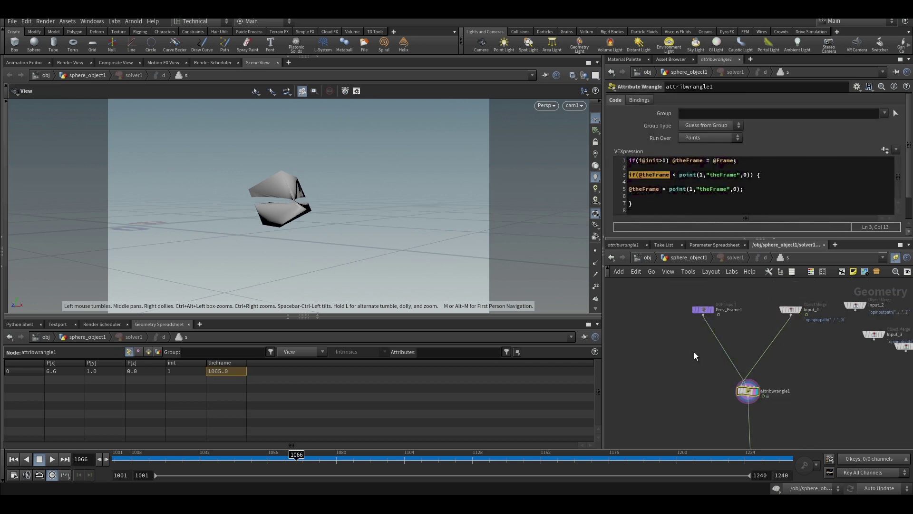
click(703, 310)
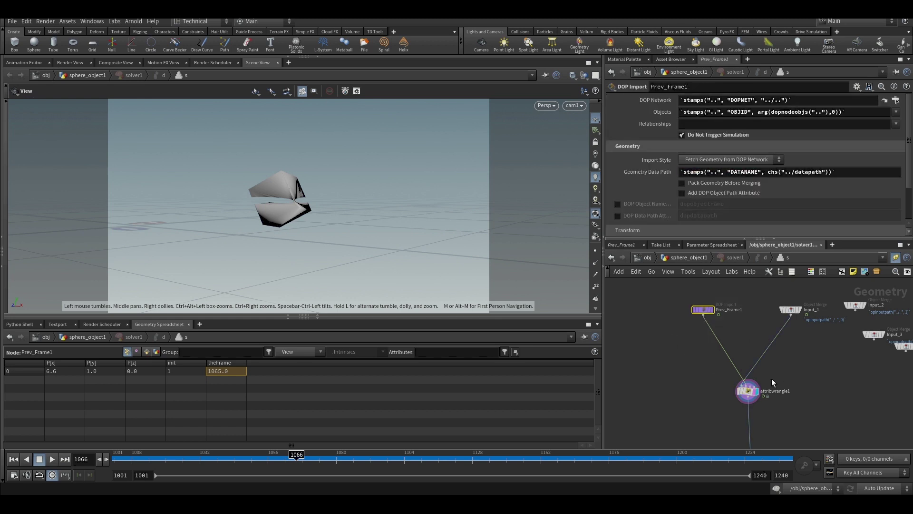
drag(758, 403, 710, 417)
click(644, 182)
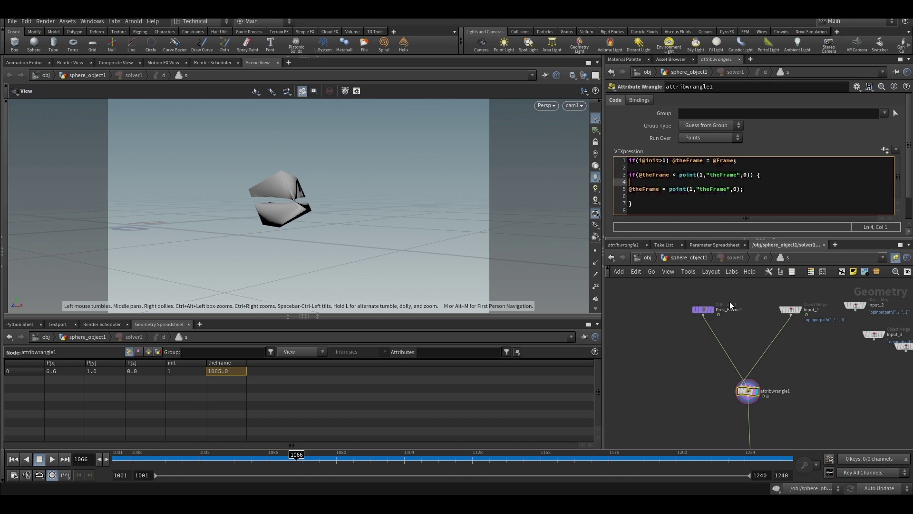
drag(662, 191, 628, 191)
click(678, 327)
scroll(677, 327, down, 3)
scroll(743, 367, up, 3)
drag(771, 353, 675, 391)
drag(257, 463, 297, 460)
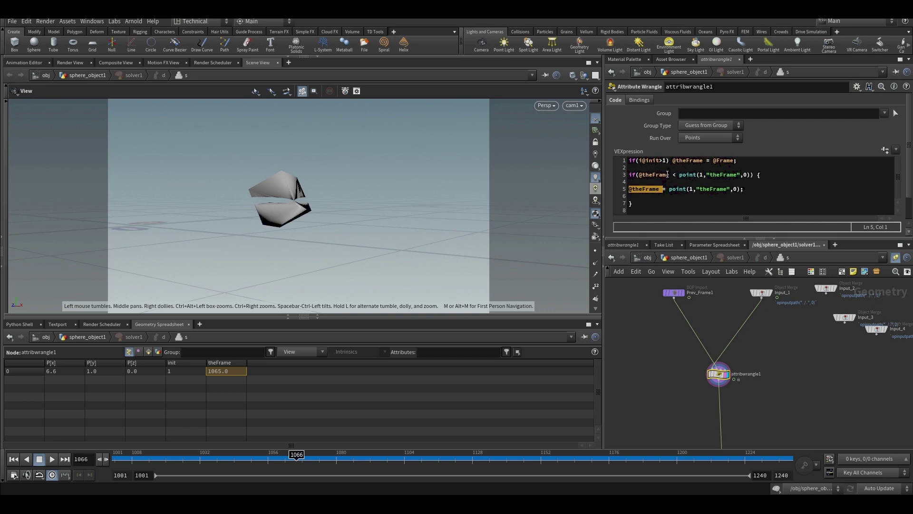
Highlight theFrame in the line 3 condition and the whole point(1,"theFrame",0) assignment on line 5 of attribwrangle1
drag(668, 175, 650, 175)
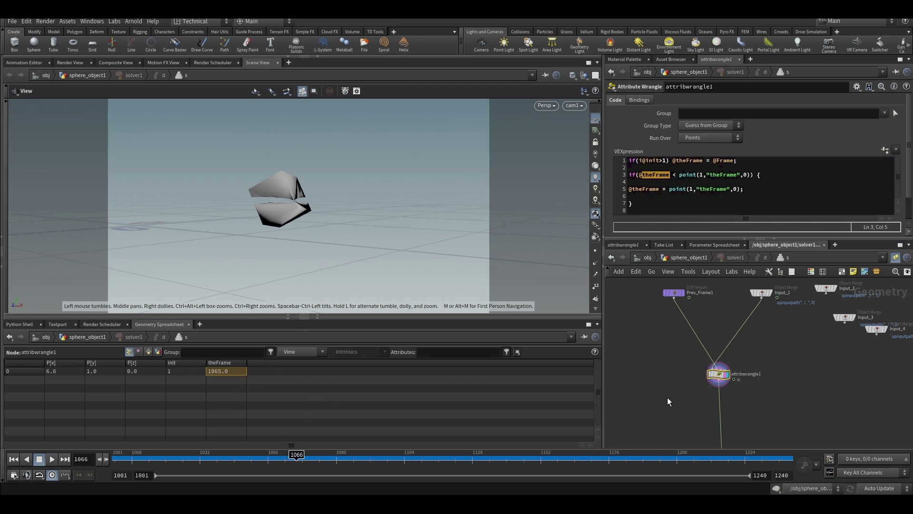
drag(657, 354, 787, 399)
drag(788, 398, 803, 420)
drag(764, 189, 614, 187)
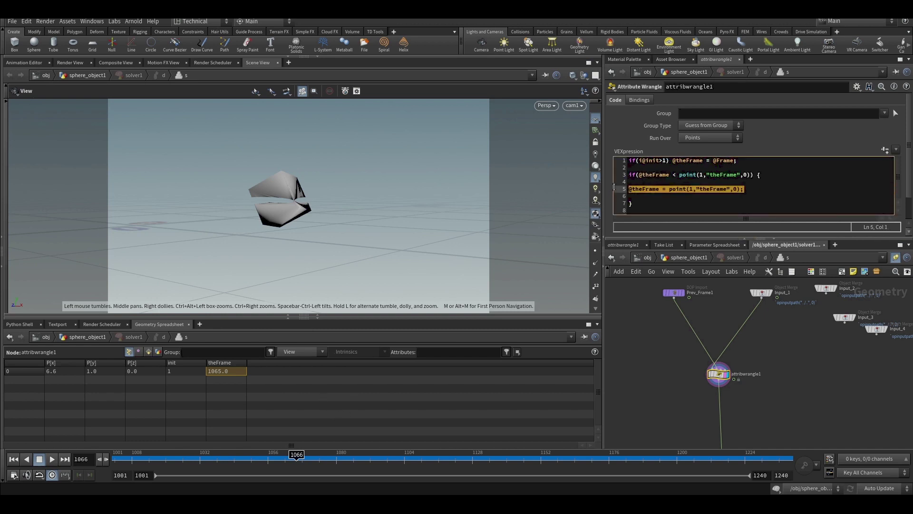
drag(665, 363, 784, 401)
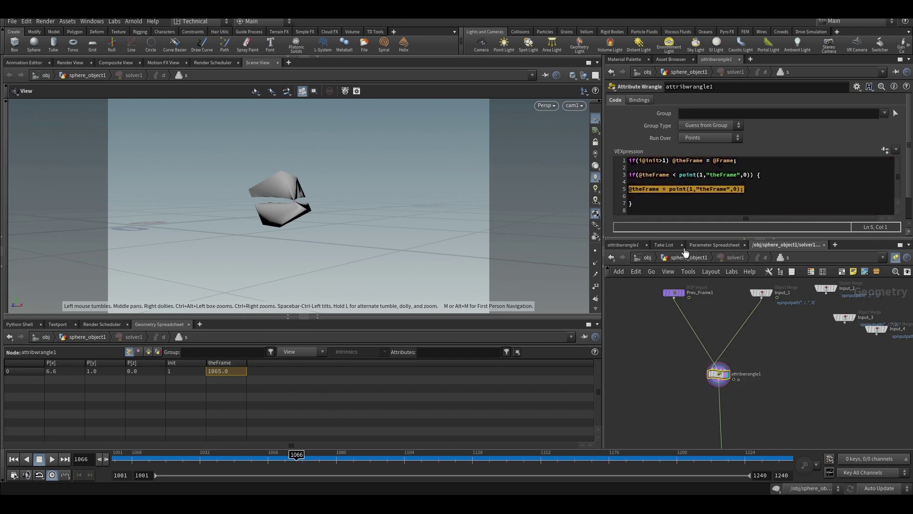
click(658, 189)
drag(673, 346, 746, 396)
Check attribwrangle1's theFrame attribute at frame 1240 and return to the sphere_object1 network
mouse_move(299, 458)
mouse_down()
mouse_move(783, 458)
mouse_move(802, 468)
mouse_up()
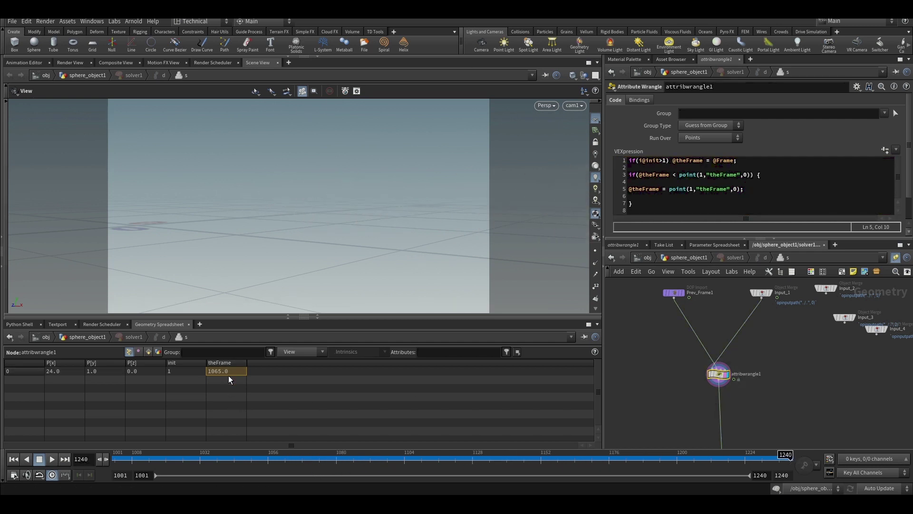
drag(800, 359, 633, 395)
click(695, 259)
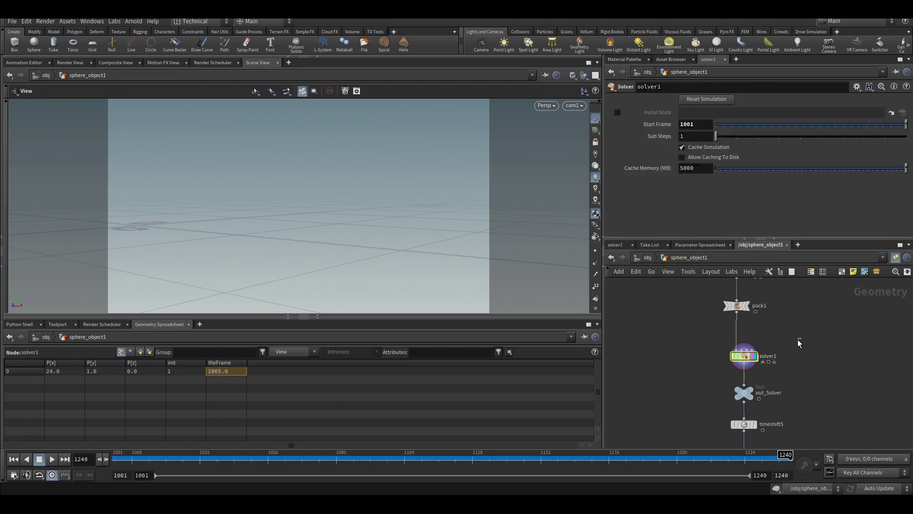
Play the animation from the first frame and scrub through the frame range to examine solver1's theFrame attribute
click(15, 457)
click(53, 459)
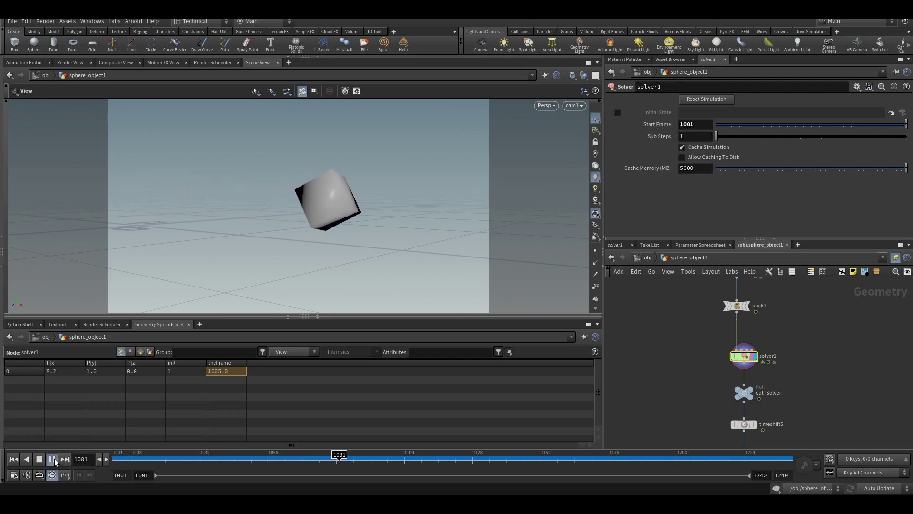
click(54, 459)
click(322, 458)
drag(322, 457, 789, 459)
drag(649, 467, 495, 459)
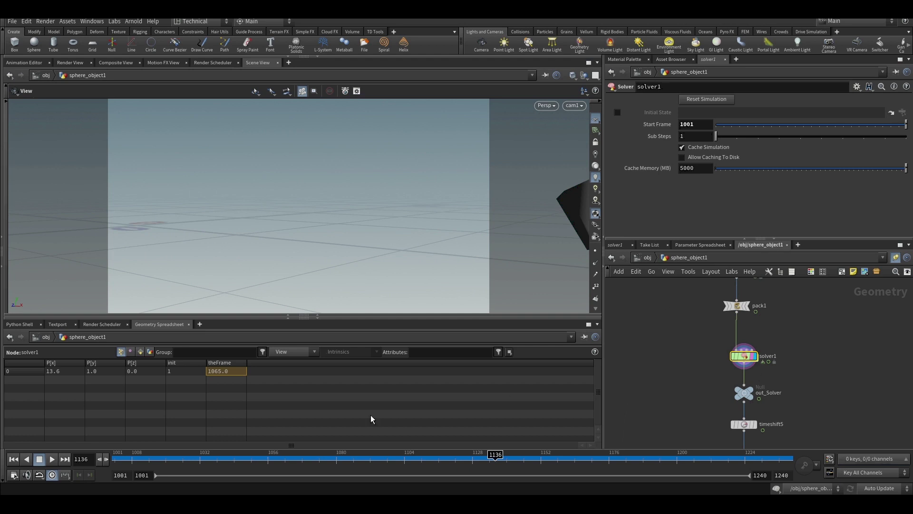
drag(394, 461, 354, 464)
Go to frame 1068, then display and select the timeshift5 node below out_Solver
scroll(713, 365, down, 2)
scroll(734, 393, up, 2)
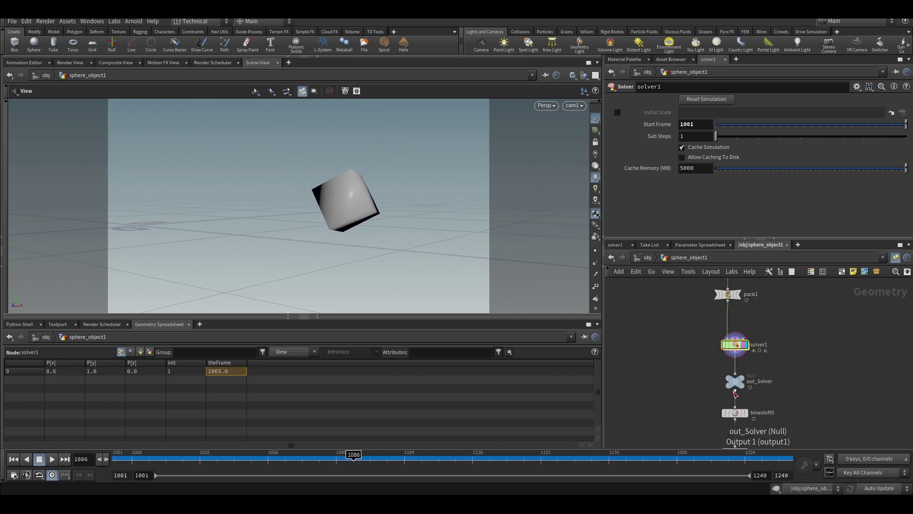
drag(350, 460, 302, 460)
middle_drag(739, 416, 752, 387)
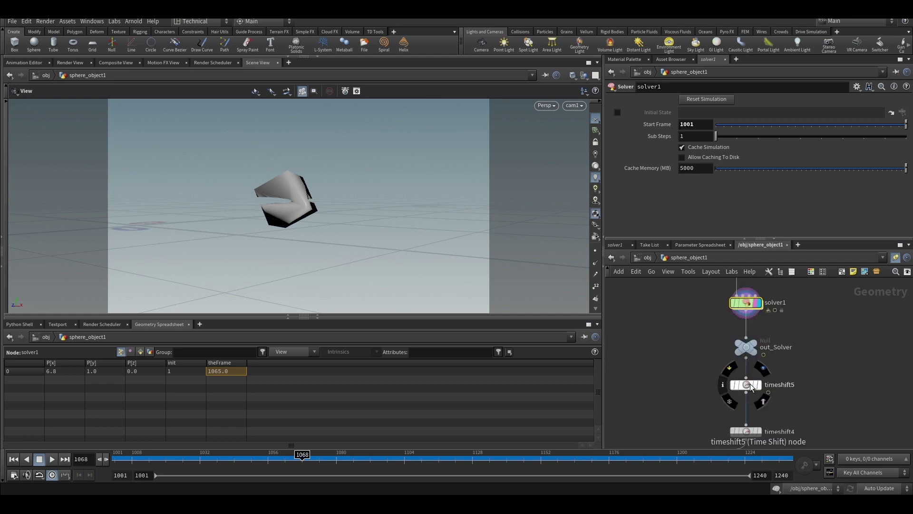
scroll(754, 384, up, 3)
click(761, 386)
click(740, 387)
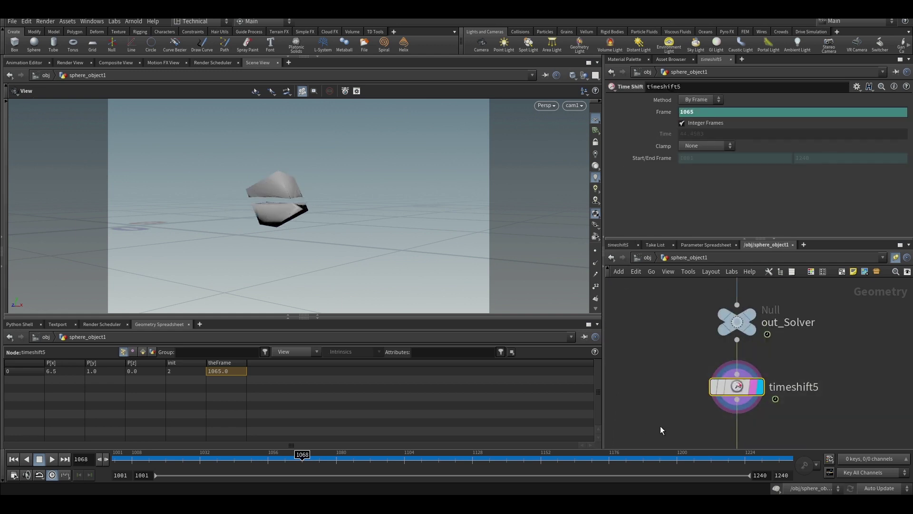
Reveal timeshift5's Frame expression point("../out_Solver",0,"theFrame",0) and compare the node's attributes with those of out_Solver
scroll(728, 394, down, 3)
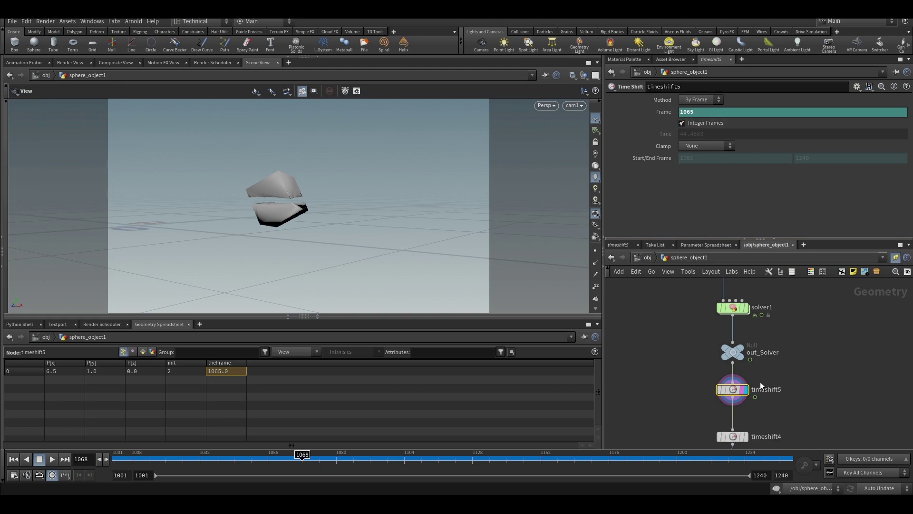
click(652, 113)
drag(814, 112, 616, 118)
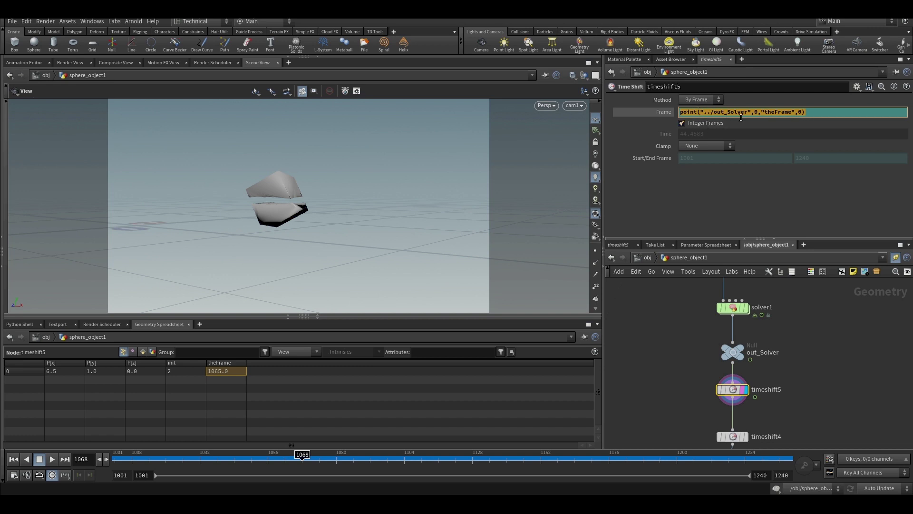
drag(806, 338, 690, 364)
drag(823, 386, 681, 410)
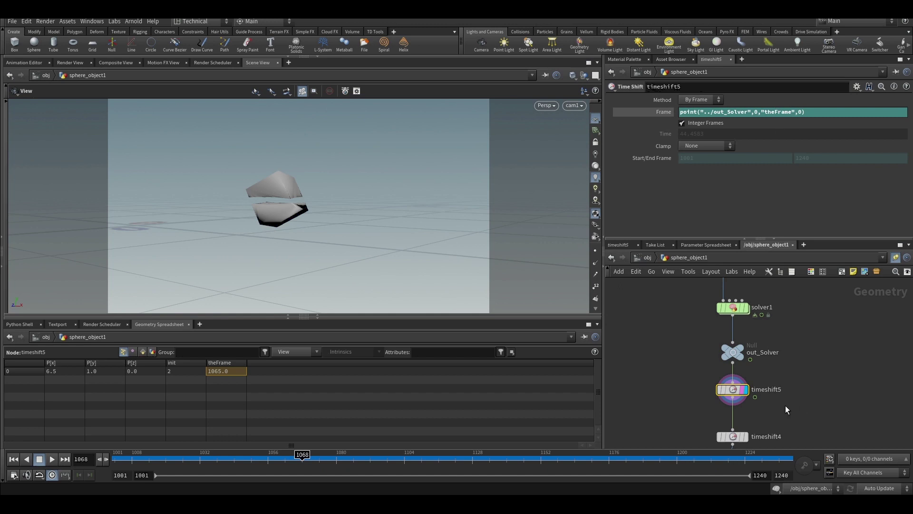
click(756, 361)
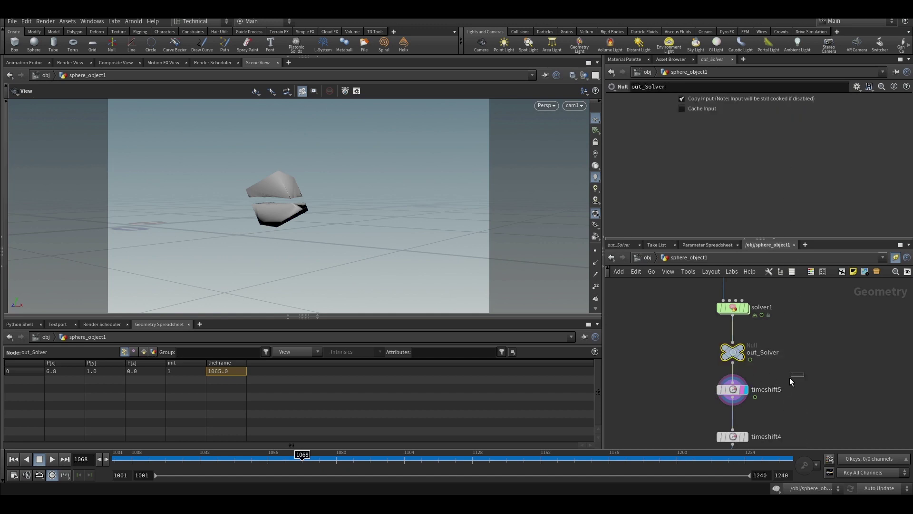
drag(804, 372, 695, 415)
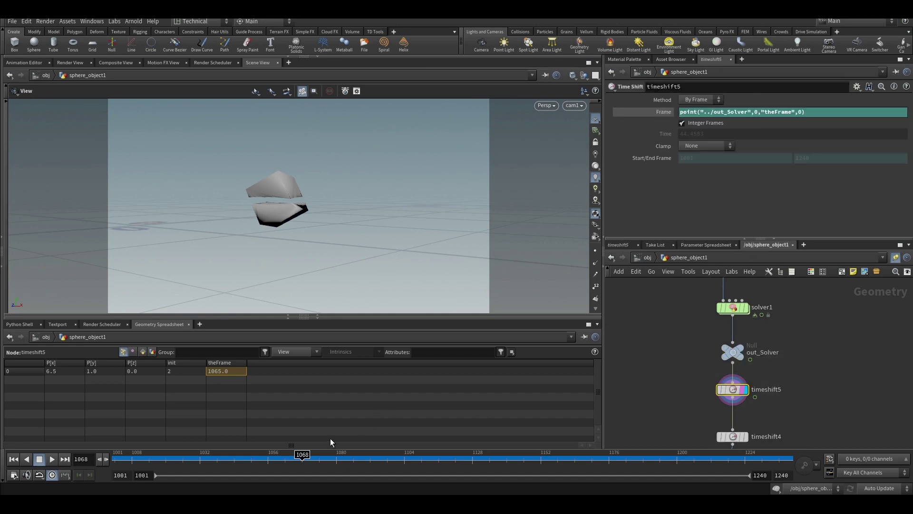
Go to frame 1240, then display and select timeshift4 to examine its $FEND Frame setting while scrubbing the timeline
mouse_move(303, 454)
mouse_down()
mouse_move(253, 459)
mouse_move(792, 459)
mouse_up()
scroll(766, 380, up, 3)
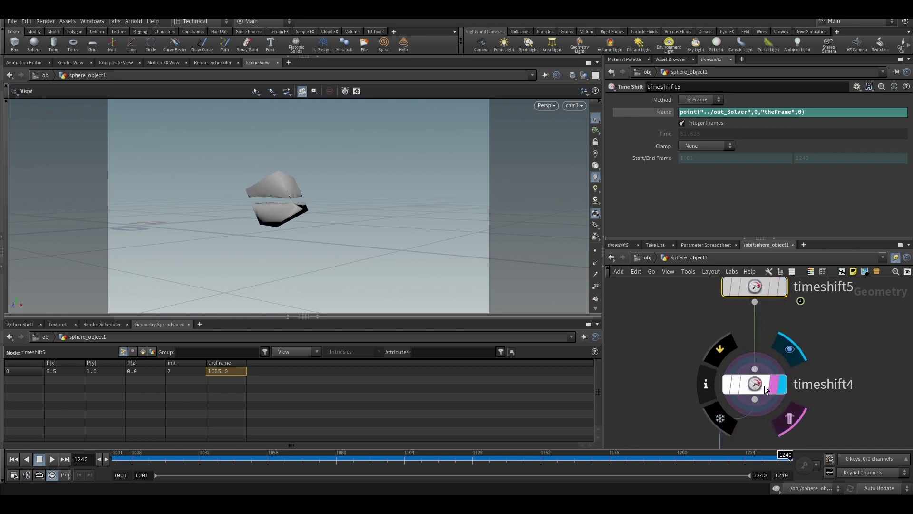
click(770, 389)
scroll(770, 389, down, 2)
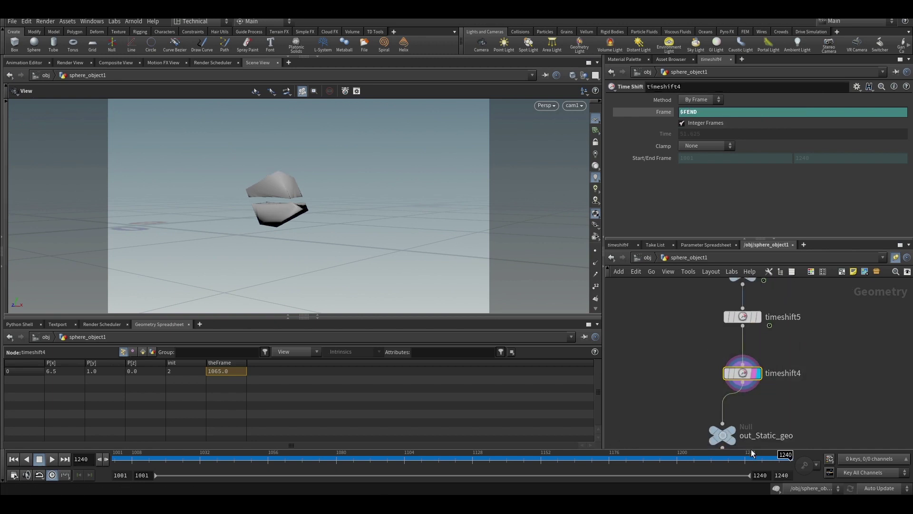
drag(687, 455, 791, 455)
Display and select the out_Static_geo null below timeshift4 and check its theFrame attribute
drag(829, 349, 655, 407)
scroll(804, 379, down, 3)
scroll(775, 410, up, 5)
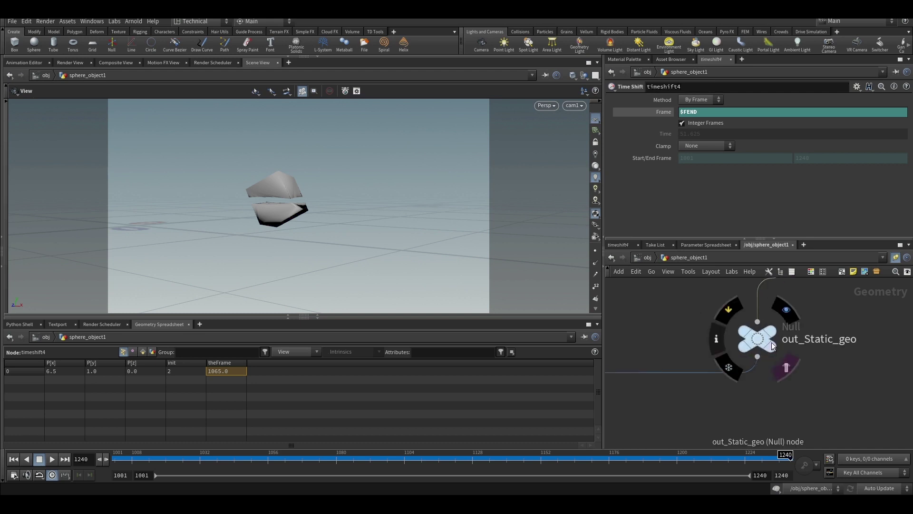
click(769, 352)
scroll(747, 344, down, 3)
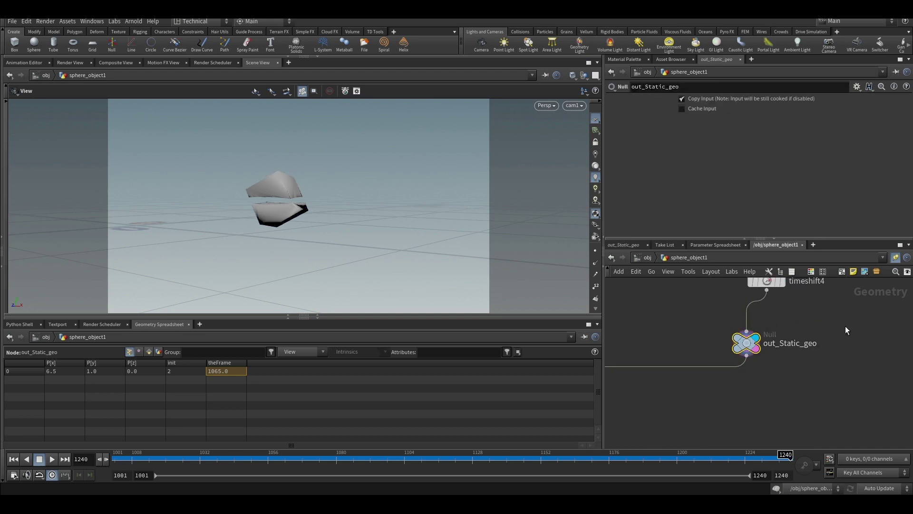
scroll(844, 383, down, 2)
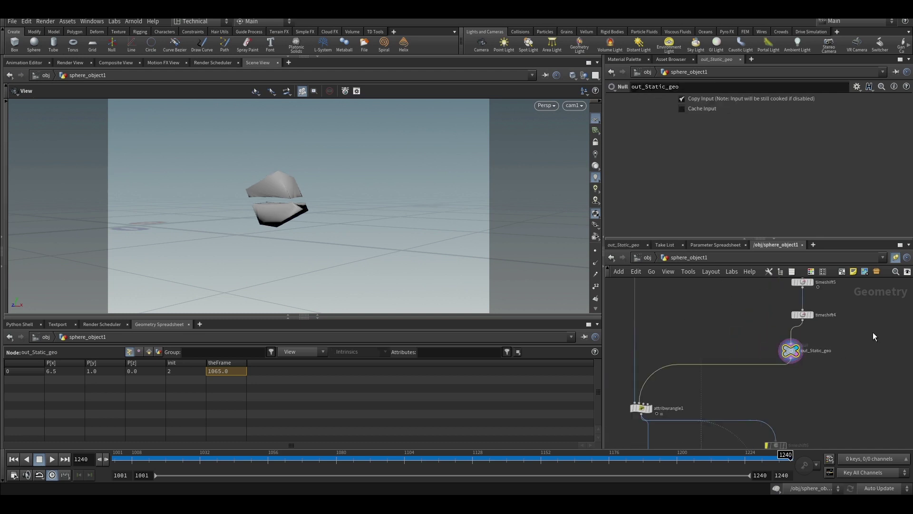
scroll(659, 398, down, 3)
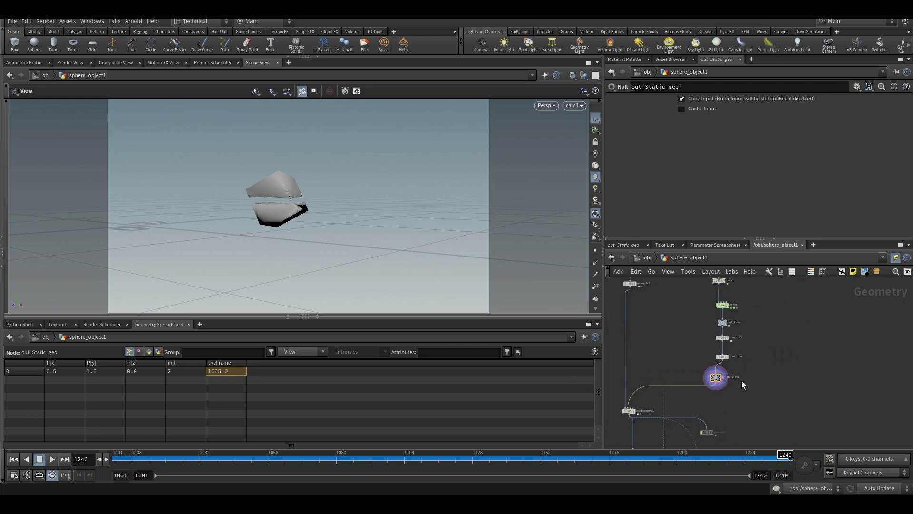
scroll(745, 386, up, 3)
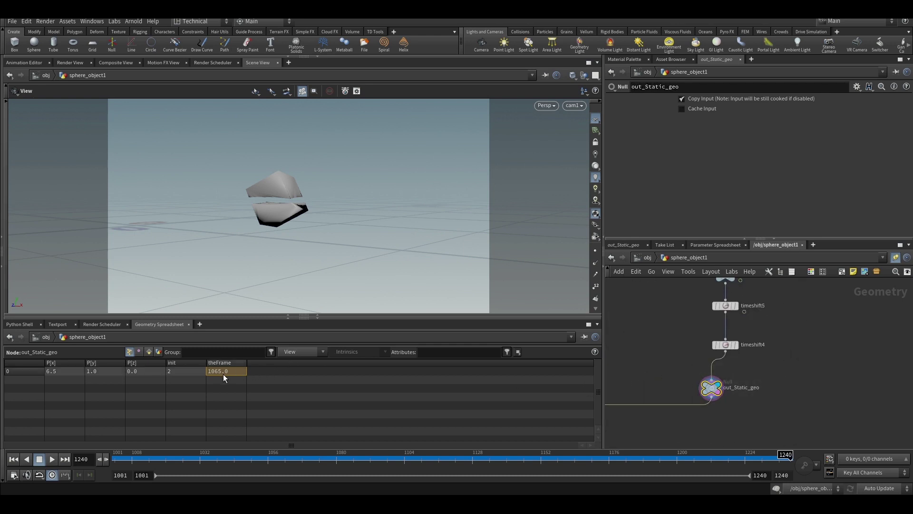
Return to the upper part of the network, then display and select boolean1 to examine its output at frame 1240
scroll(826, 372, down, 3)
scroll(741, 374, down, 3)
scroll(721, 337, up, 4)
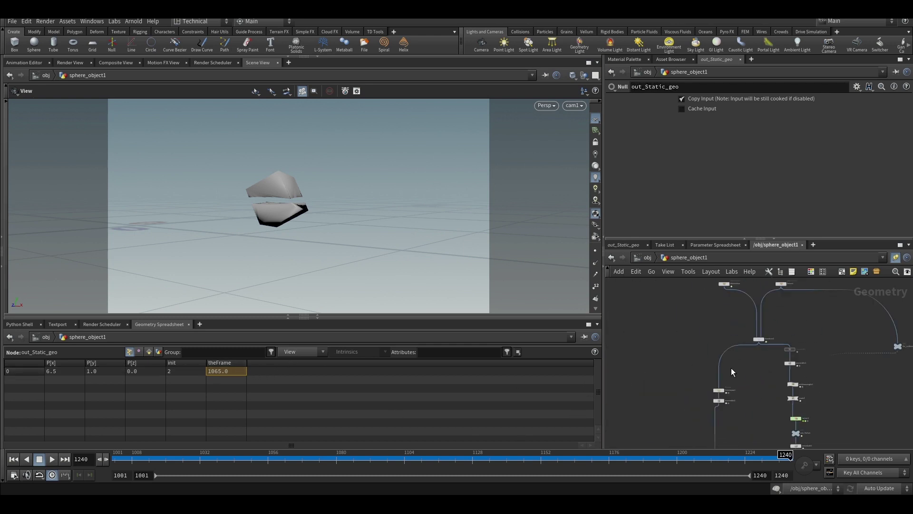
scroll(703, 375, down, 4)
scroll(758, 332, up, 3)
scroll(733, 331, up, 2)
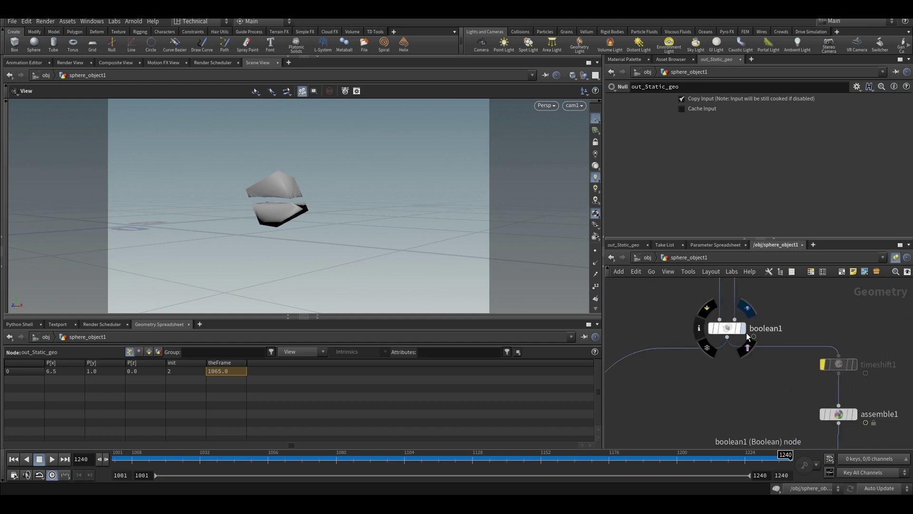
click(739, 329)
click(744, 328)
Display and select the timewarp1 Retime node, examine its output and input frame ranges, and scrub to frame 1066
scroll(787, 303, down, 4)
scroll(709, 383, up, 4)
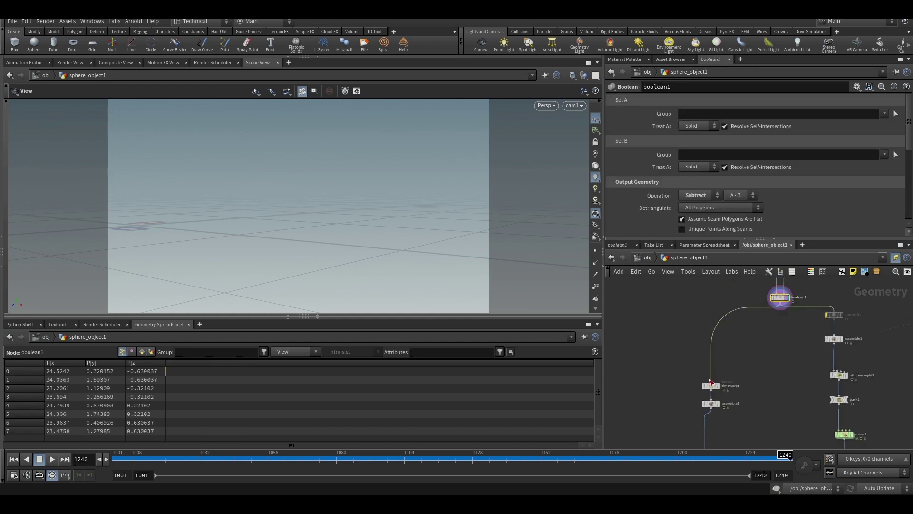
click(724, 389)
click(708, 387)
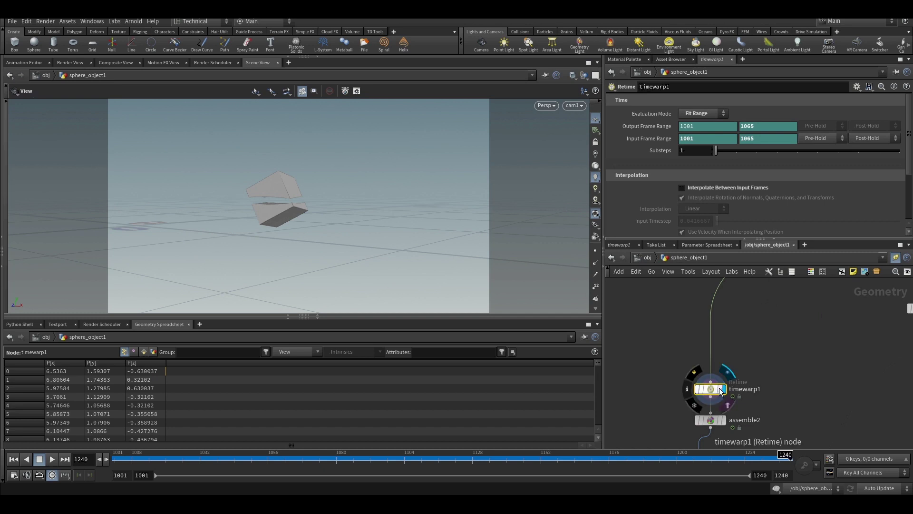
scroll(762, 356, down, 2)
drag(790, 357, 675, 390)
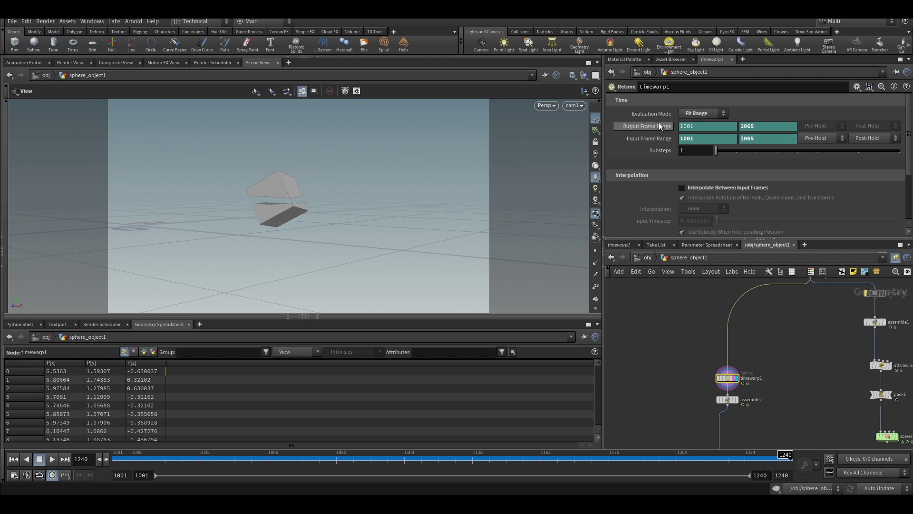
click(768, 127)
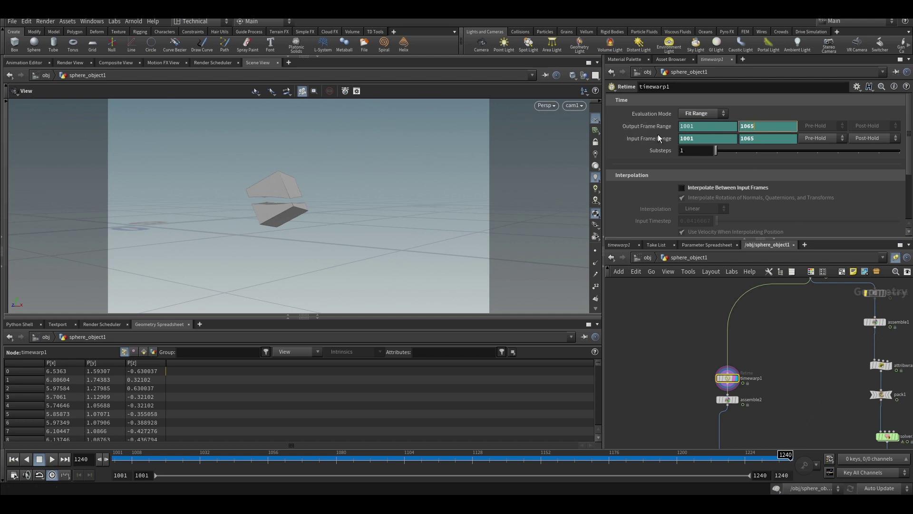
drag(204, 457, 296, 460)
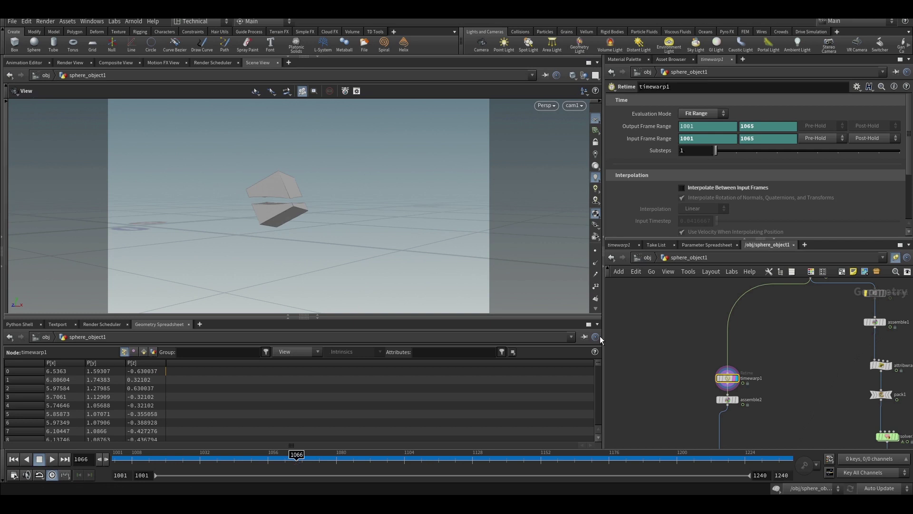
Reveal timewarp1's Output Frame Range expressions, read the end-frame expression, and select out_Solver to compare its theFrame attribute
click(654, 127)
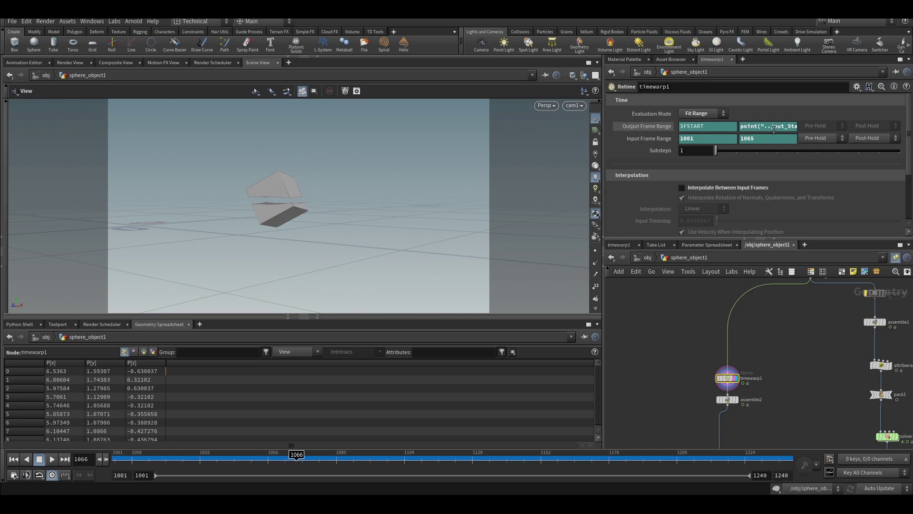
drag(742, 125, 826, 128)
click(825, 364)
scroll(785, 350, down, 6)
scroll(808, 381, up, 6)
scroll(761, 333, down, 5)
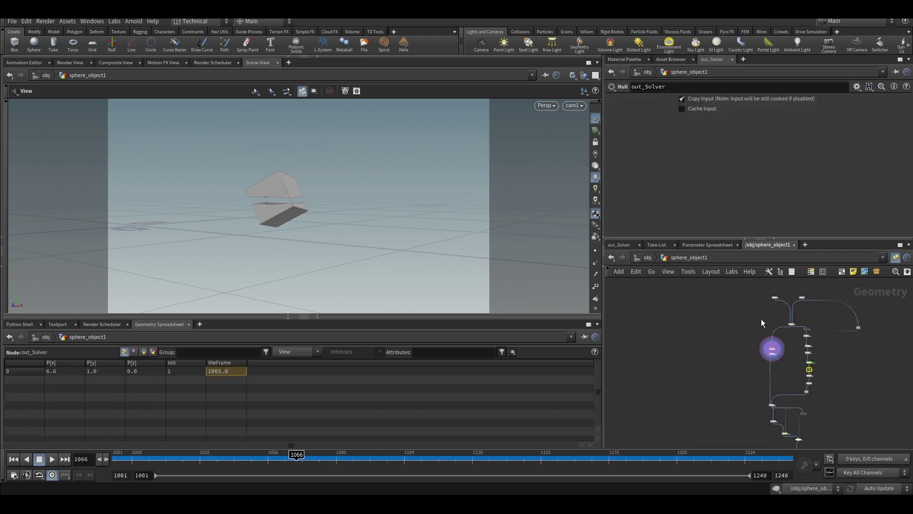
Reselect timewarp1 and scrub to frame 1079 to check how the retimed pieces behave past the cut frame
scroll(780, 335, up, 6)
drag(800, 367, 681, 421)
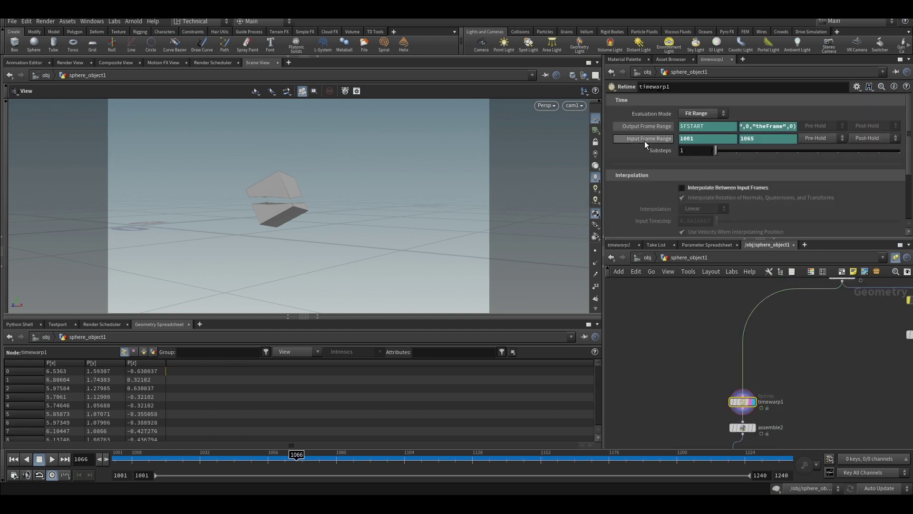
drag(290, 456, 334, 459)
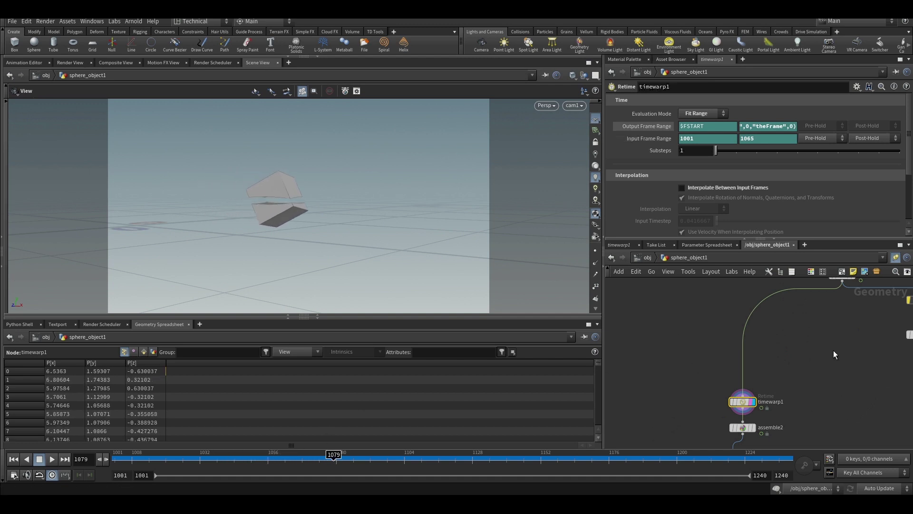
drag(822, 367, 671, 402)
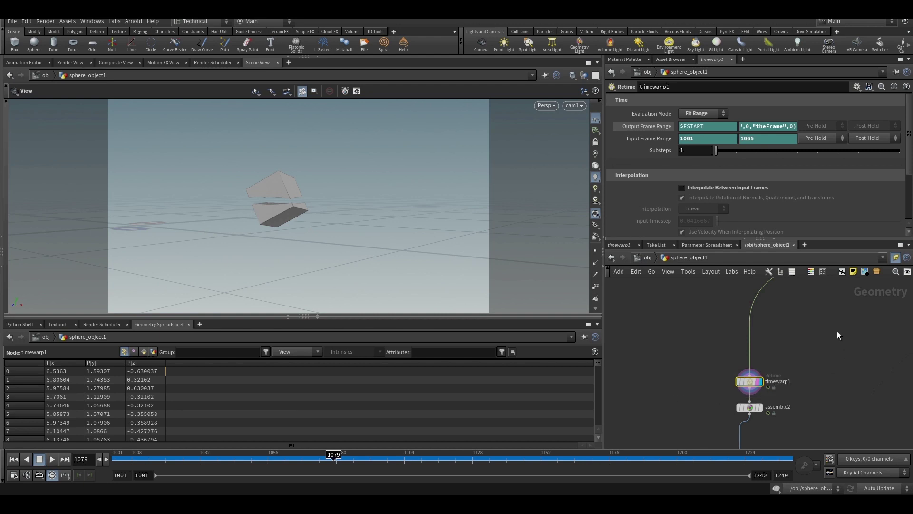
Display and select assemble2 to examine its packed pieces and settings, and scrub back to frame 1071
scroll(809, 361, up, 5)
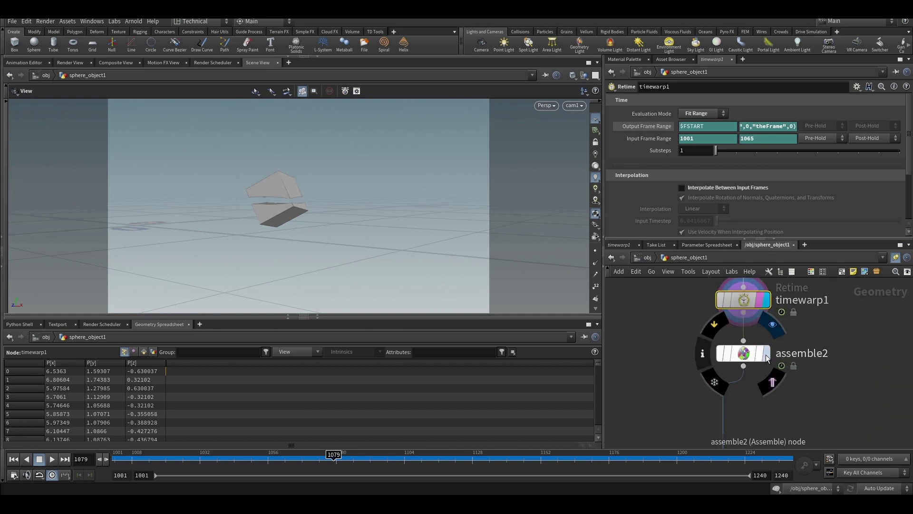
click(767, 354)
click(761, 355)
click(750, 354)
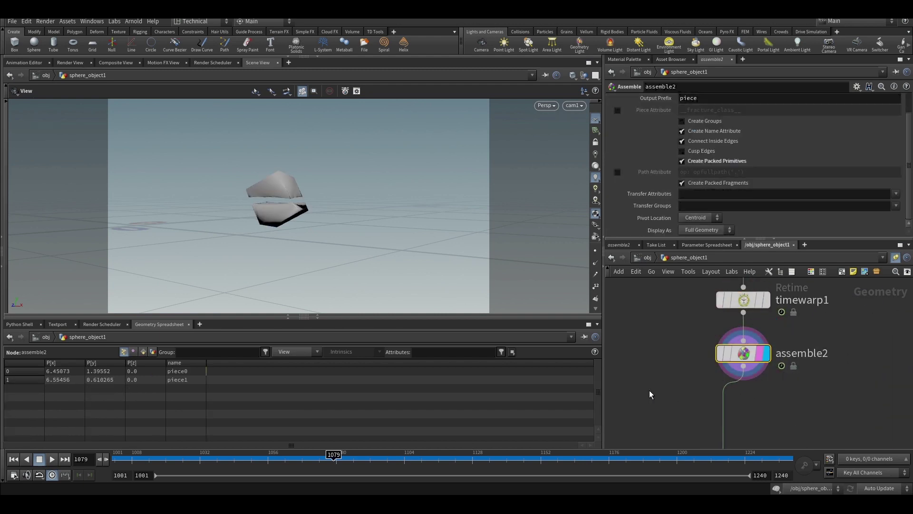
drag(334, 459, 311, 458)
Display and select attribwrangle1, go to frame 1056, and examine the active attribute against the i@active=0 line
scroll(713, 320, down, 7)
scroll(730, 409, up, 6)
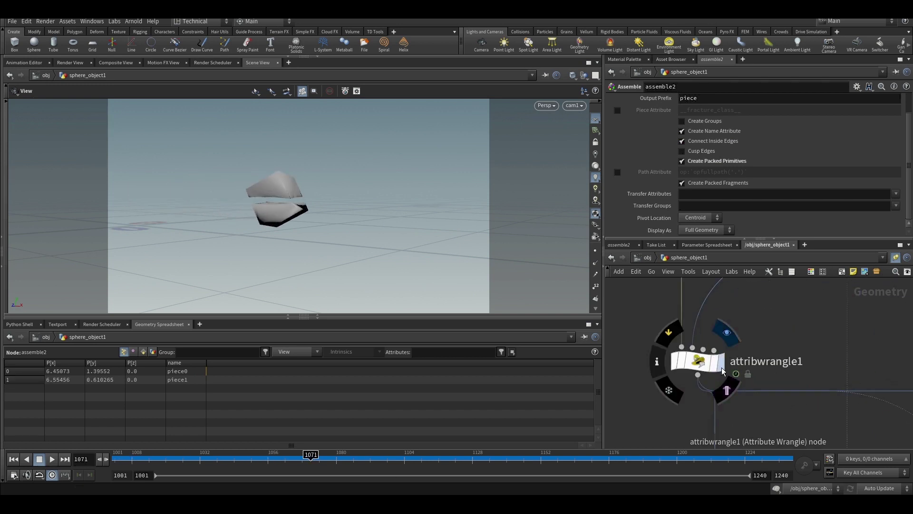
click(716, 362)
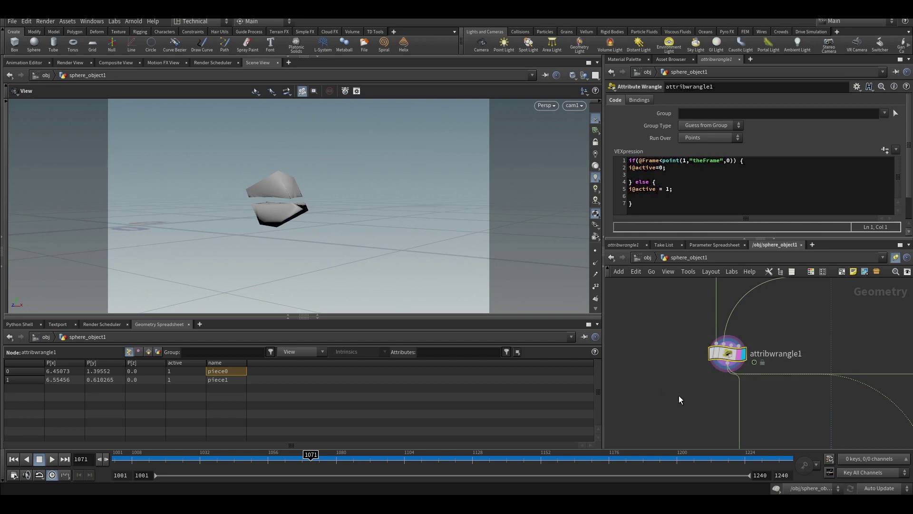
mouse_move(275, 460)
mouse_down()
mouse_move(260, 460)
mouse_move(268, 460)
mouse_up()
drag(677, 171, 621, 167)
drag(669, 320, 809, 387)
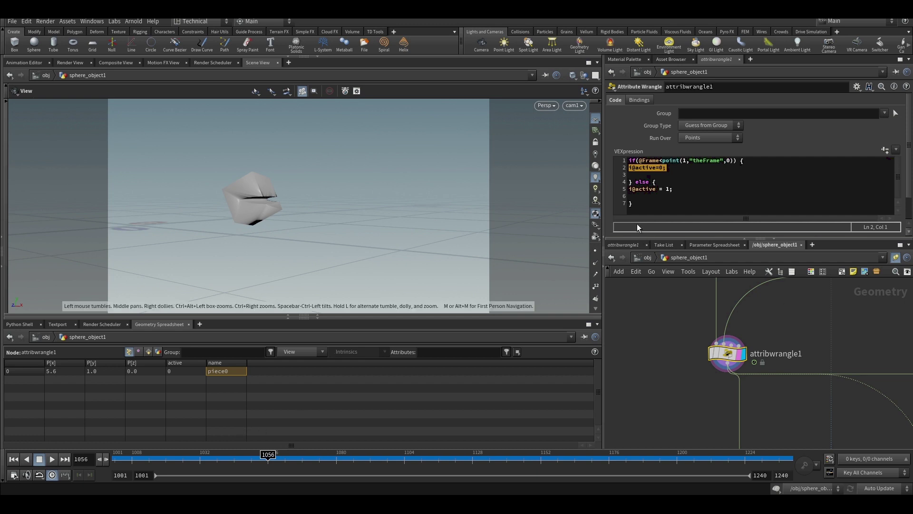
drag(659, 320, 807, 385)
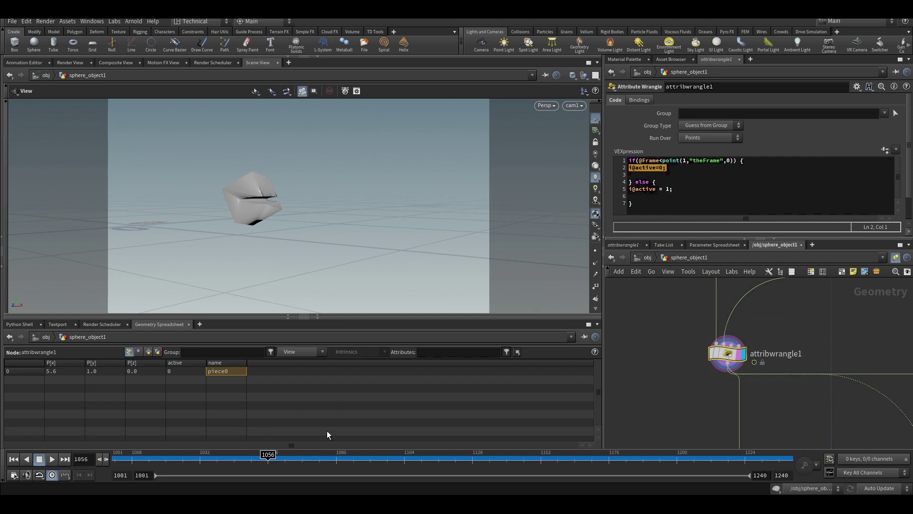
Inspect out_Static_geo as attribwrangle1's second input and relate it to the point(1,"theFrame",0) condition in the VEX code
click(646, 196)
click(663, 370)
scroll(694, 327, down, 5)
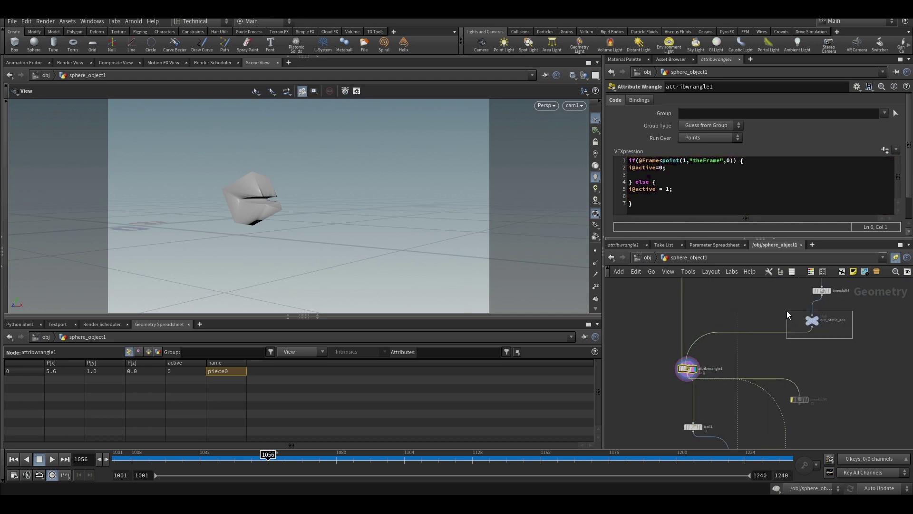
drag(787, 310, 785, 310)
click(687, 369)
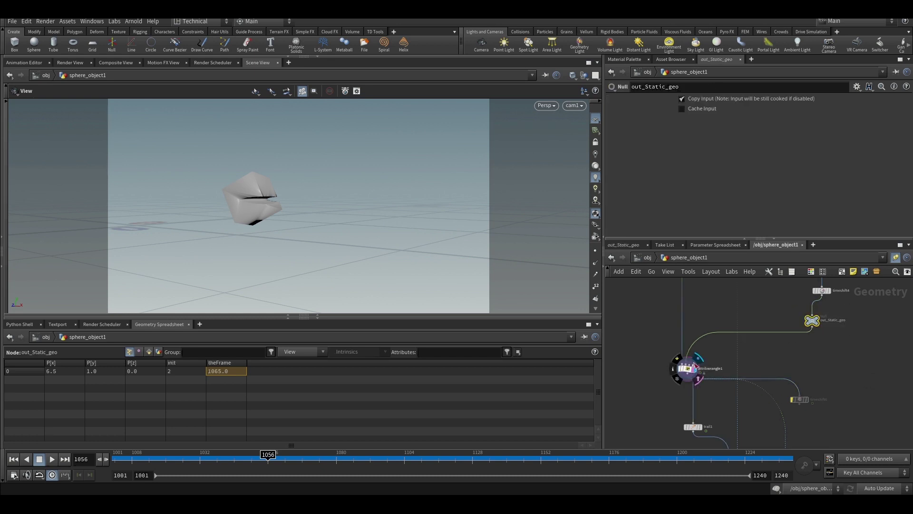
click(686, 162)
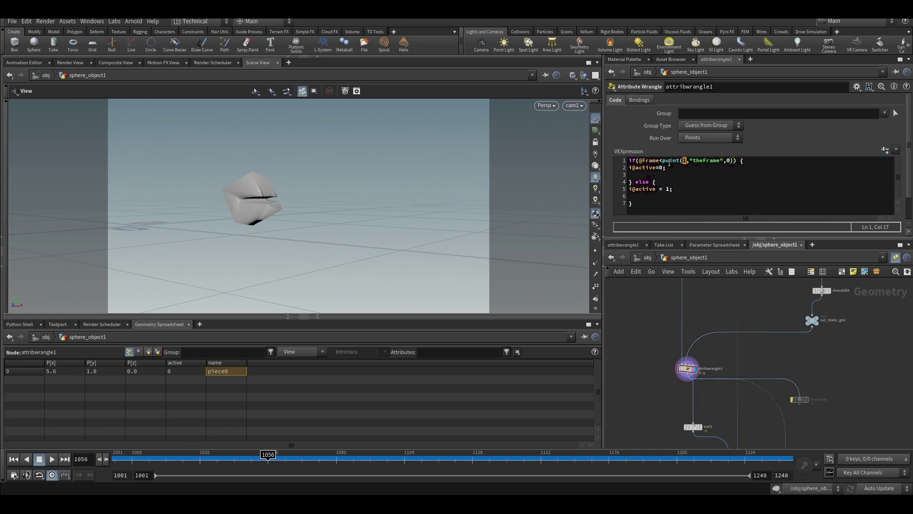
drag(666, 169, 617, 170)
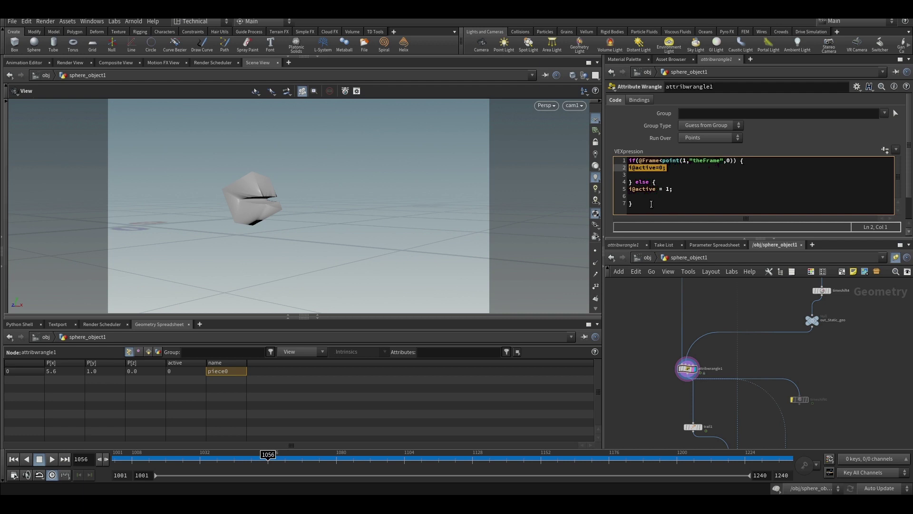
Display and select trail1 below the wrangle and examine its Compute Velocity settings
scroll(681, 299, down, 4)
scroll(692, 364, up, 4)
click(705, 330)
scroll(697, 357, up, 6)
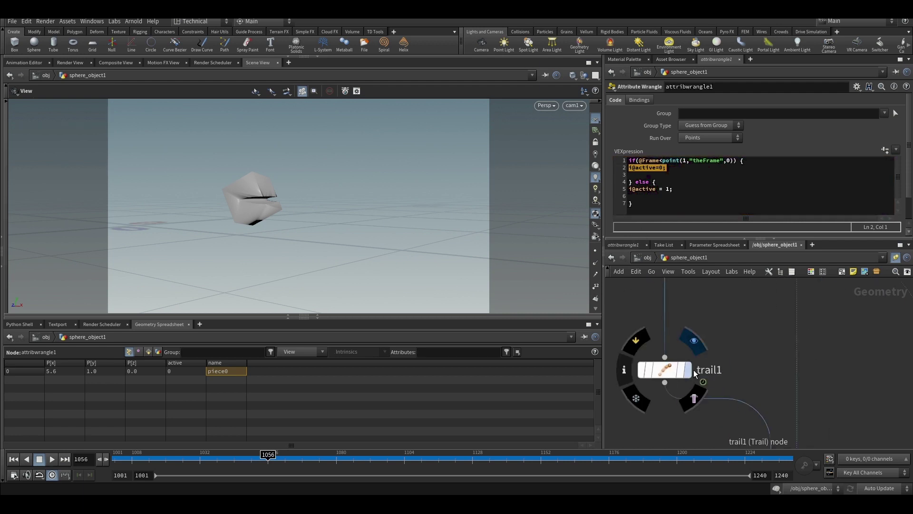
click(661, 369)
scroll(712, 332, down, 2)
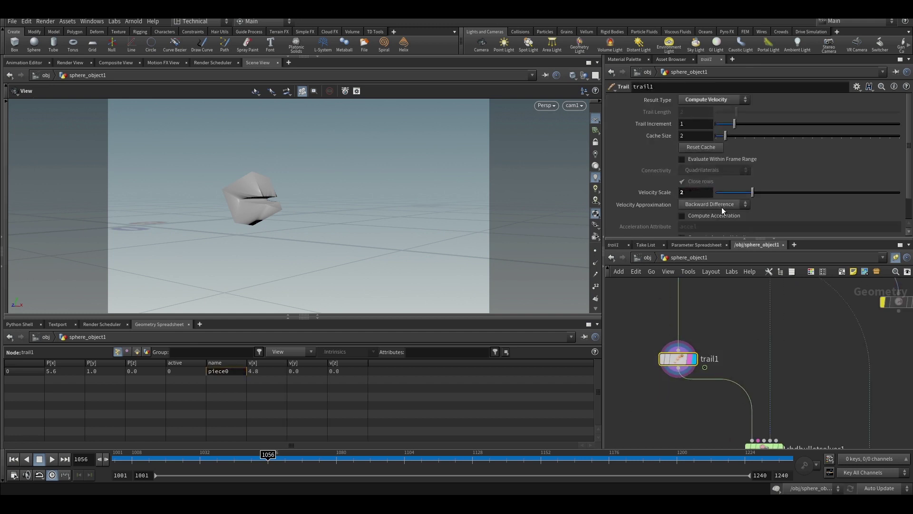
drag(730, 333, 633, 400)
scroll(724, 316, down, 4)
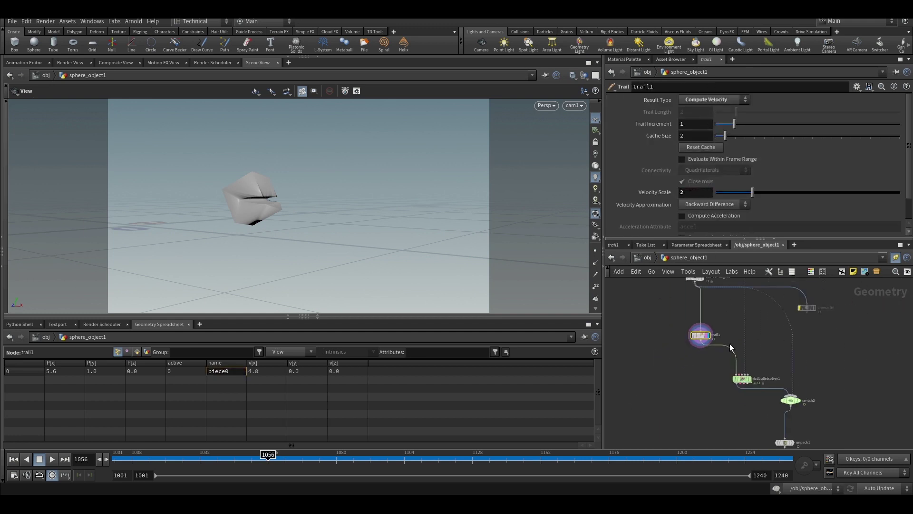
Go to frame 1001, then display and select rbdbulletsolver1 to examine its Start Frame expression and simulation settings
scroll(761, 373, up, 3)
click(12, 460)
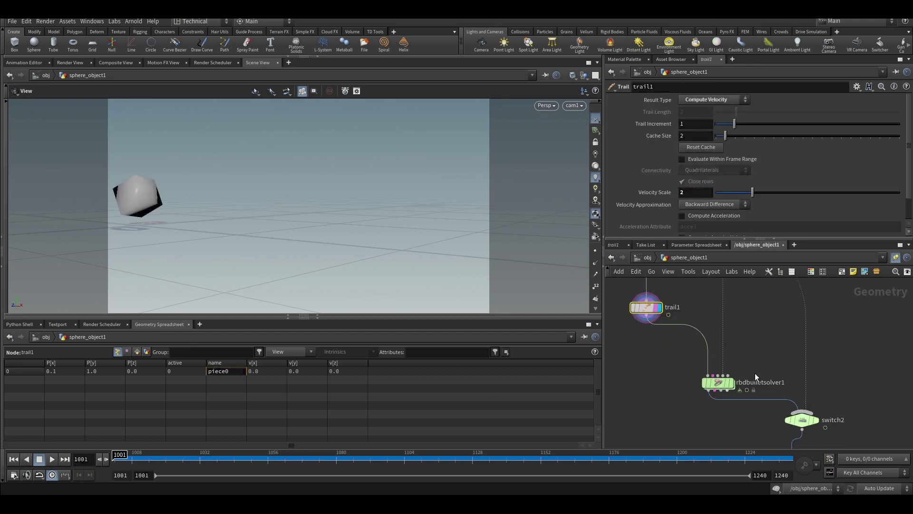
scroll(744, 380, up, 3)
click(716, 386)
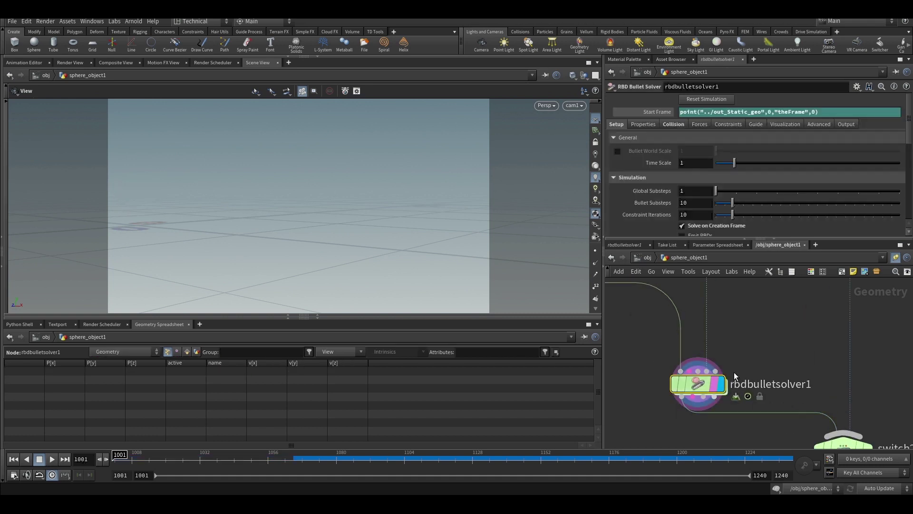
scroll(761, 350, down, 3)
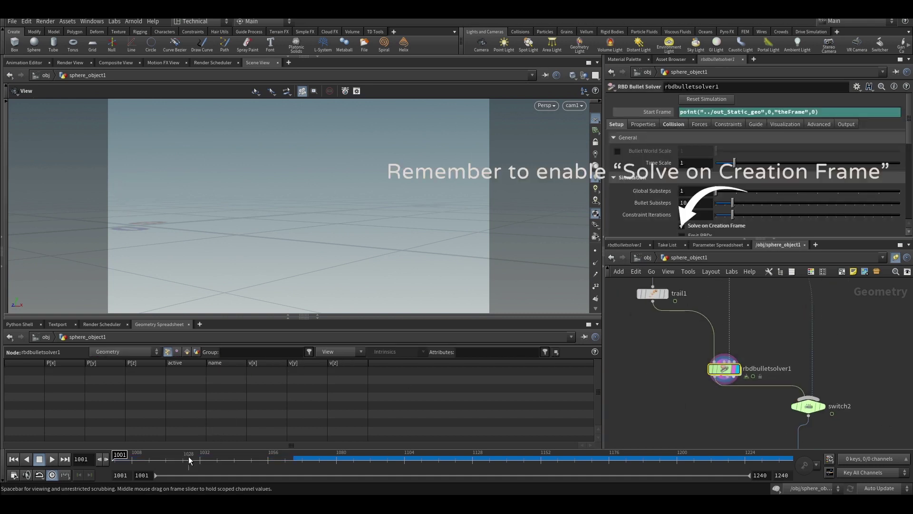
Show rbdbulletsolver1's evaluated Start Frame, reset the simulation, and scrub from frame 1001 to examine the pieces against the collision geometry
drag(841, 117, 679, 114)
drag(780, 346, 690, 406)
click(657, 113)
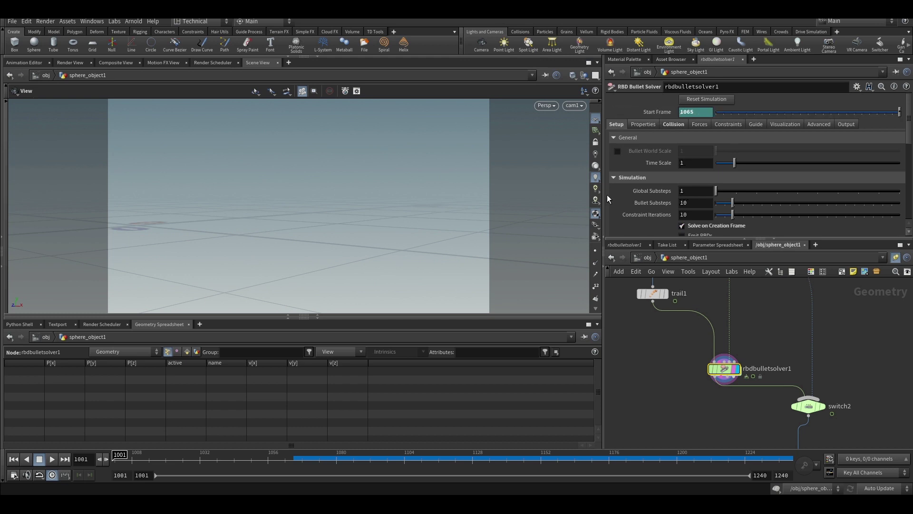
click(712, 99)
mouse_move(122, 456)
mouse_down()
mouse_move(237, 456)
mouse_move(340, 479)
mouse_up()
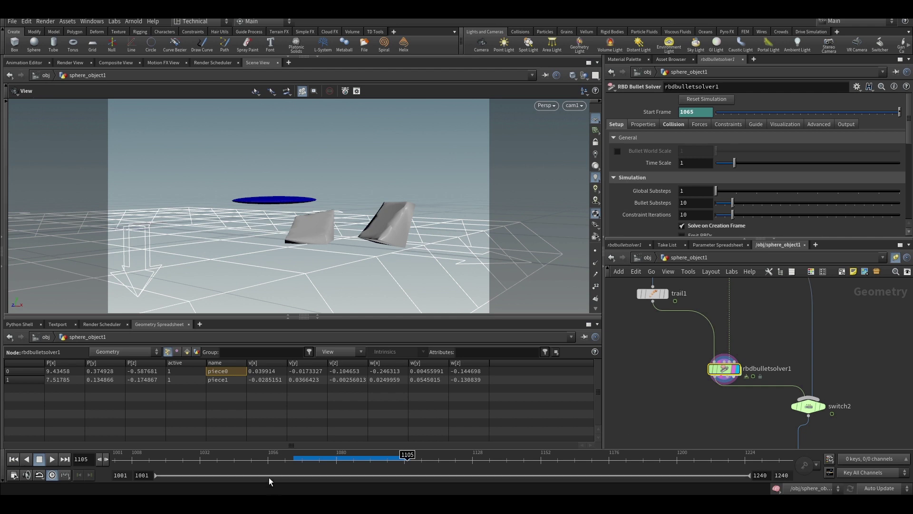
click(286, 460)
Display and select the for_collision null that feeds the solver to examine the collision geometry
scroll(714, 415, down, 4)
scroll(736, 359, up, 3)
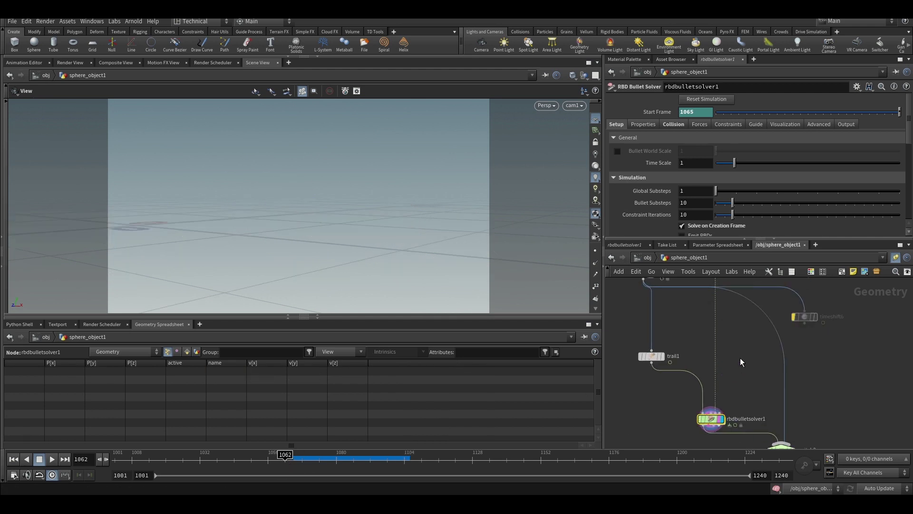
scroll(726, 411, down, 4)
scroll(826, 281, up, 8)
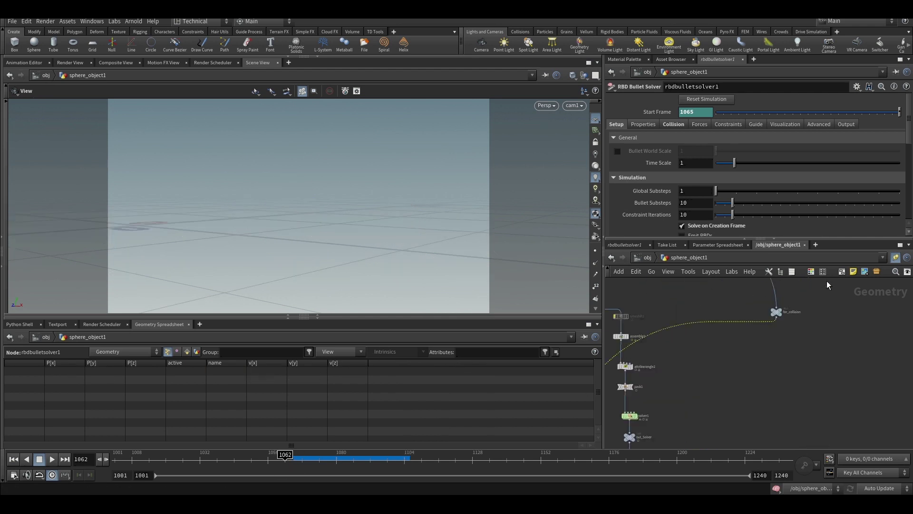
click(786, 374)
click(744, 333)
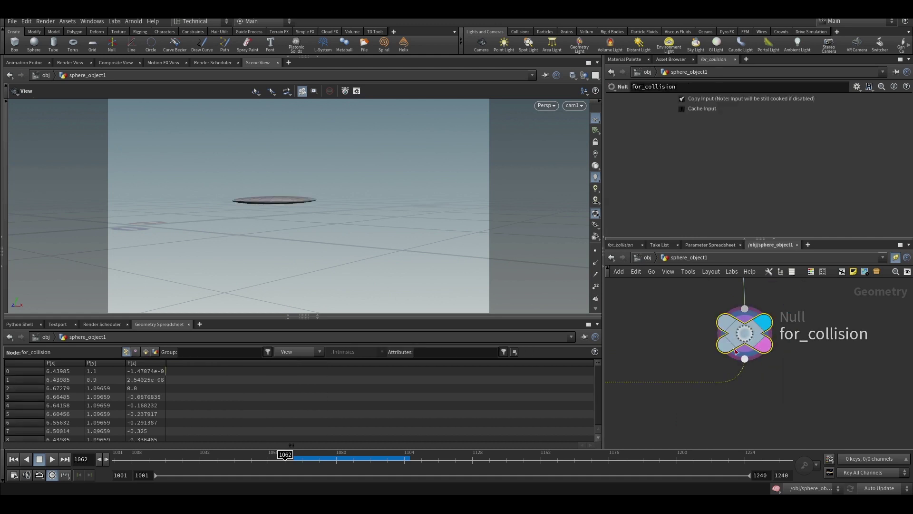
Inspect the Sword subnetwork as the source of the collision geometry and trace it back to rbdbulletsolver1
scroll(782, 384, down, 3)
scroll(781, 381, down, 3)
scroll(679, 324, up, 4)
drag(723, 310, 674, 342)
scroll(722, 308, down, 5)
scroll(713, 376, up, 6)
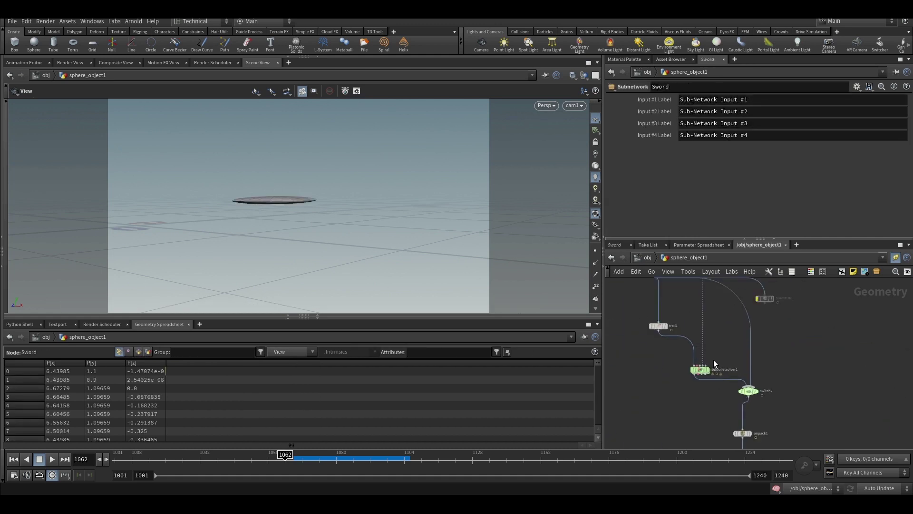
scroll(760, 329, down, 2)
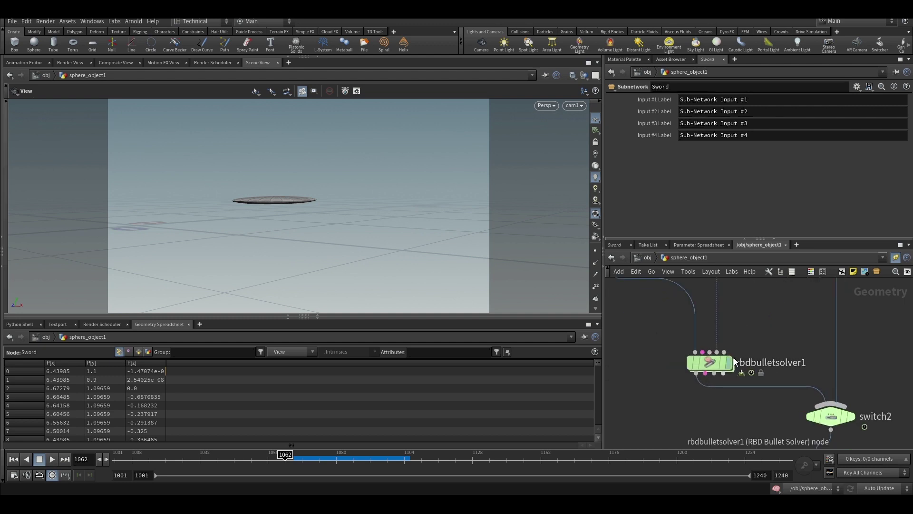
Return to frame 1001, display and select rbdbulletsolver1, and scrub forward past the cut to examine the simulation
click(13, 459)
click(710, 362)
scroll(724, 344, up, 3)
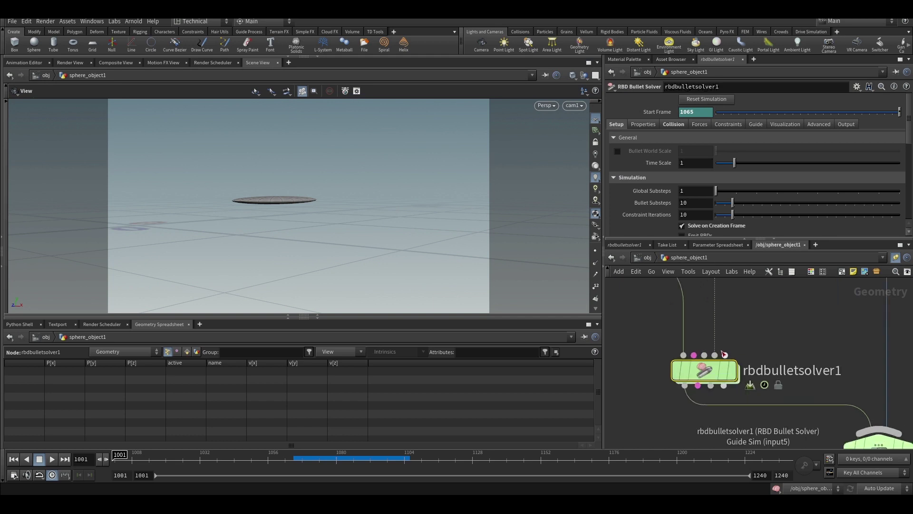
click(738, 337)
click(738, 403)
scroll(704, 349, down, 5)
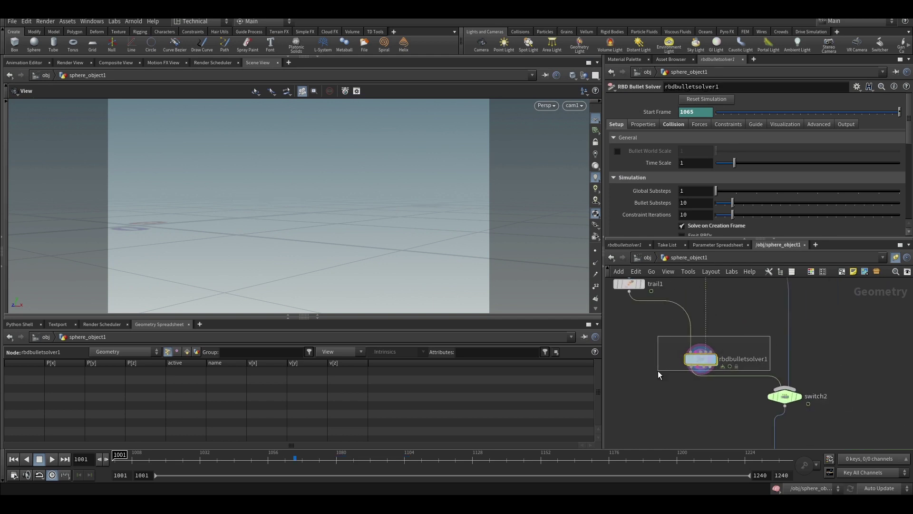
drag(129, 460, 312, 465)
Display and select switch2 below the solver at frame 1066 and examine its Select Input expression and connected inputs
scroll(668, 404, down, 3)
scroll(759, 389, up, 6)
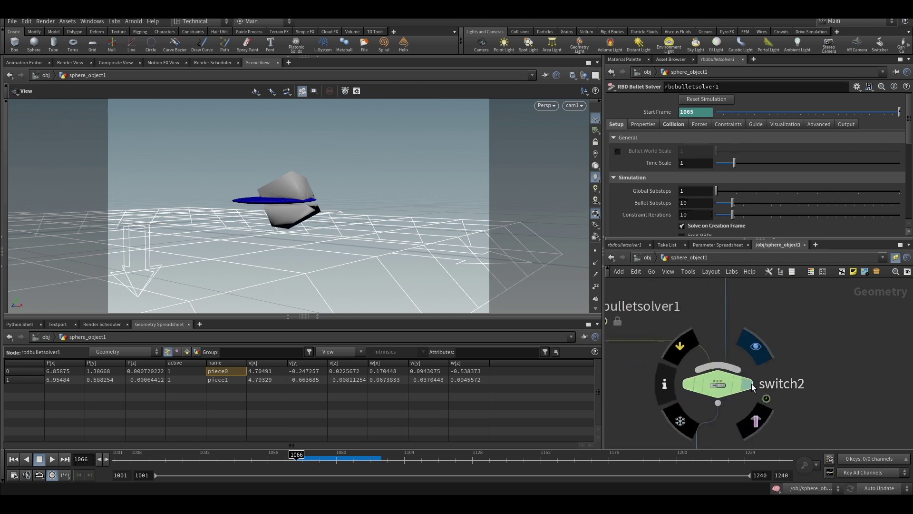
click(756, 347)
click(739, 384)
scroll(782, 375, down, 4)
drag(834, 360, 735, 401)
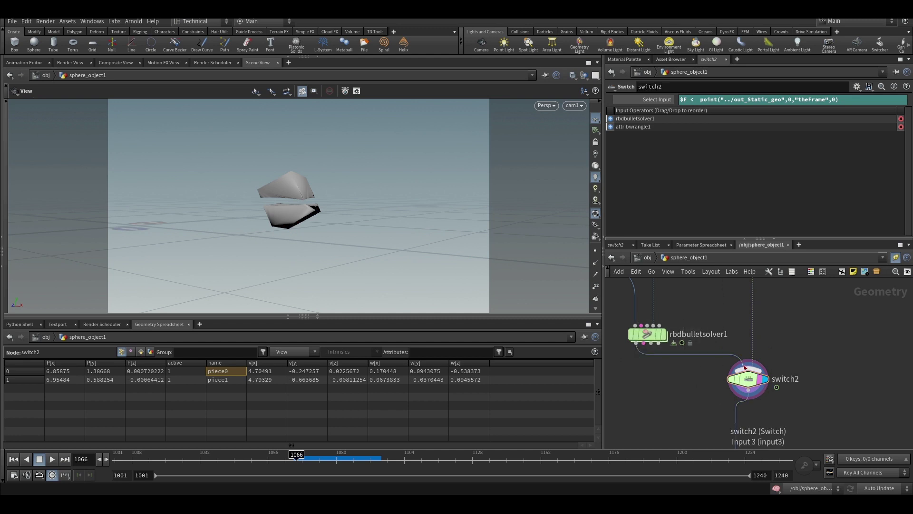
Display and select attribwrangle1 and scrub to frame 1073 to examine the unsimulated pieces
scroll(735, 414, down, 5)
scroll(741, 413, up, 3)
scroll(728, 351, down, 2)
scroll(680, 284, up, 5)
click(669, 308)
click(665, 312)
scroll(727, 369, down, 3)
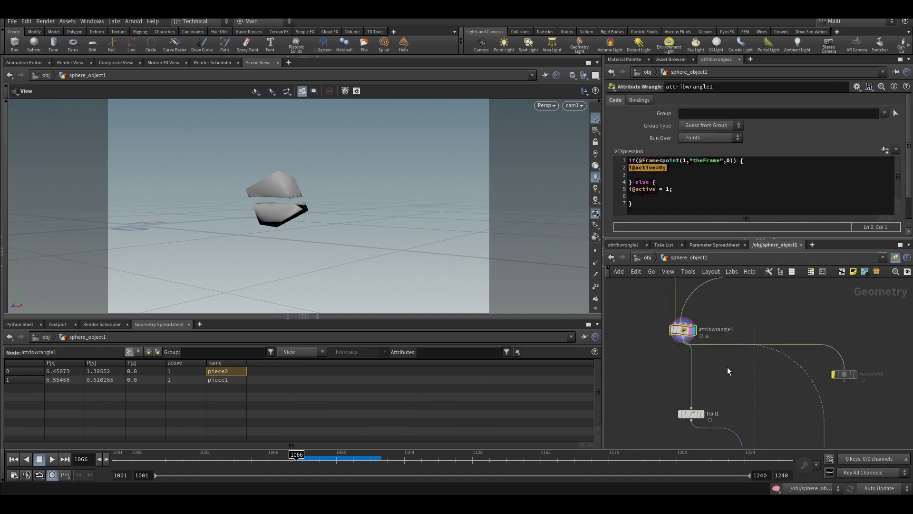
drag(676, 345, 675, 347)
scroll(671, 366, down, 3)
drag(202, 456, 316, 456)
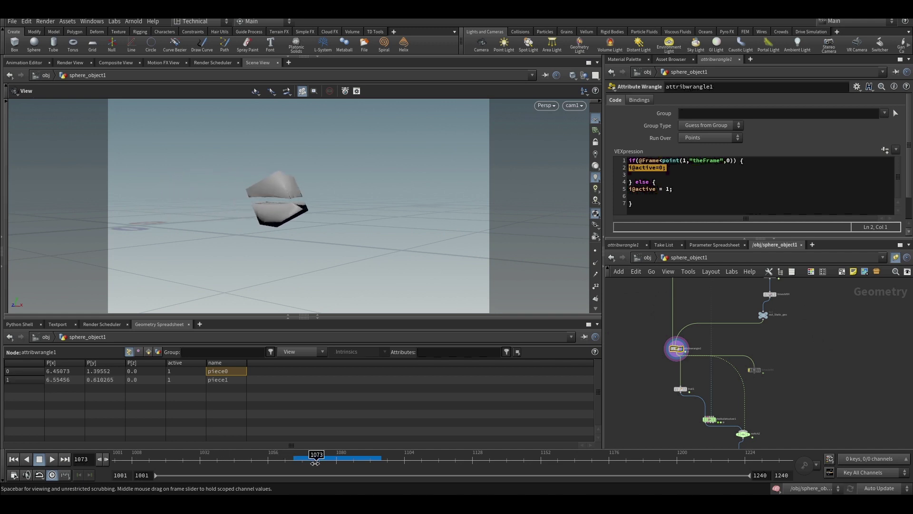
Display and select switch2 at frame 1073 and examine the point("../out_Static_geo",0,"theFrame",0) part of its Select Input expression
scroll(744, 333, down, 4)
scroll(757, 359, up, 8)
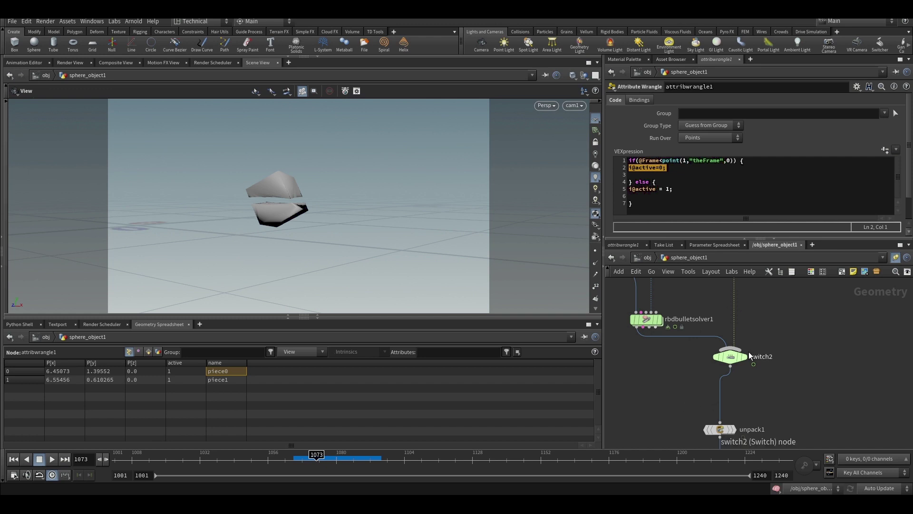
click(744, 358)
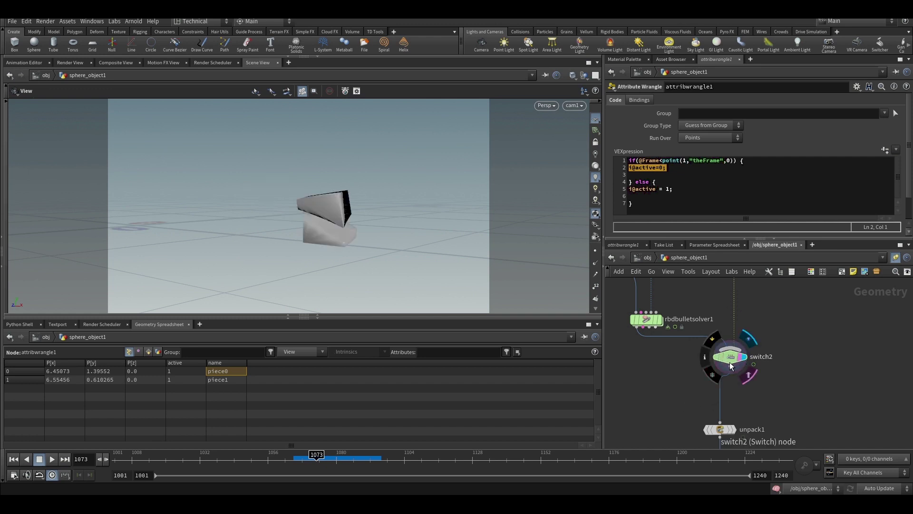
click(728, 362)
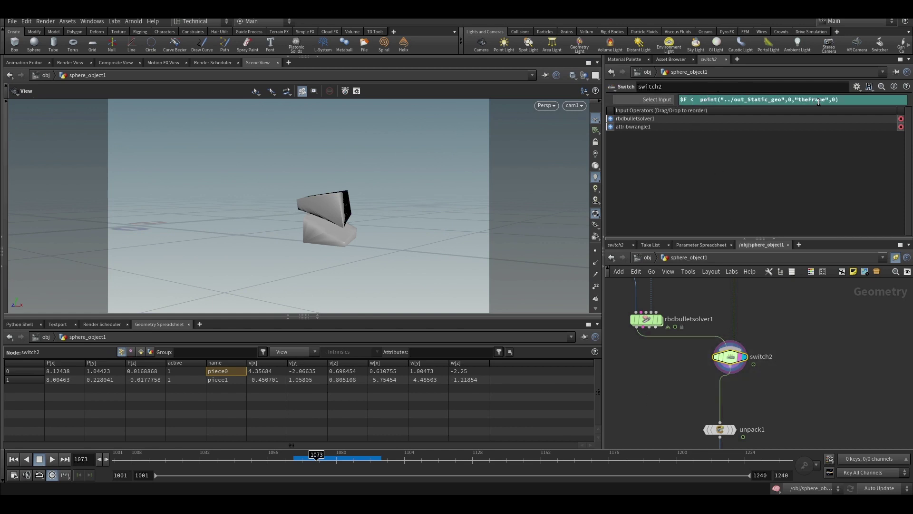
drag(850, 100, 702, 99)
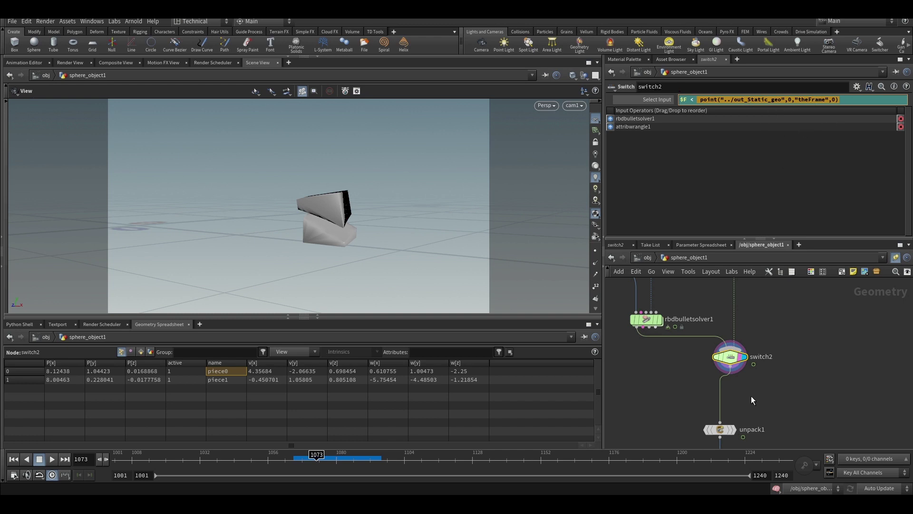
drag(817, 339, 795, 347)
drag(698, 381, 699, 381)
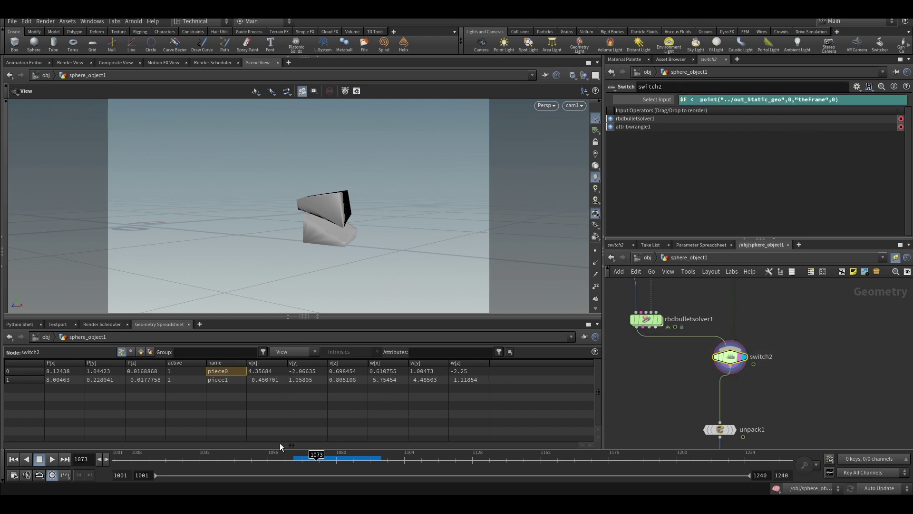
Show switch2's evaluated Select Input and compare its input choice at frames 1065 and 1064
click(826, 333)
click(661, 100)
mouse_move(292, 457)
mouse_down()
mouse_move(302, 457)
mouse_move(293, 458)
mouse_up()
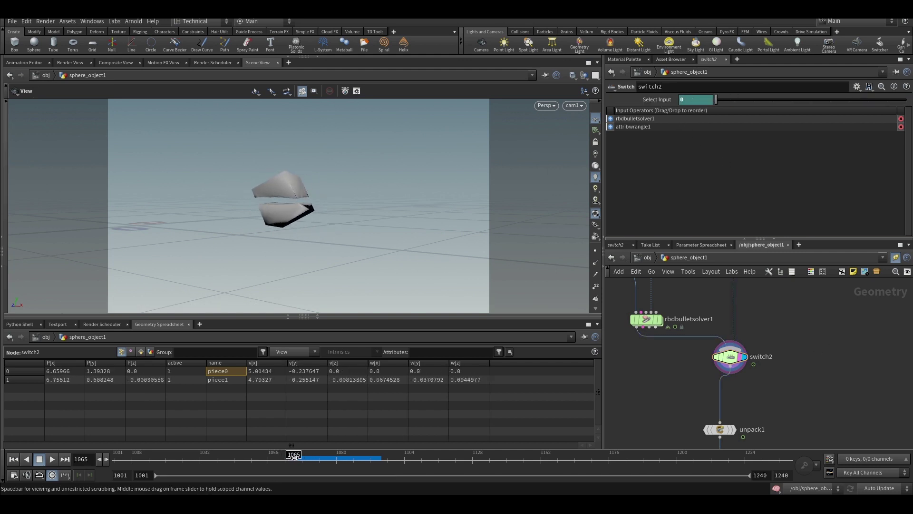
click(101, 459)
scroll(766, 424, down, 3)
scroll(751, 380, up, 3)
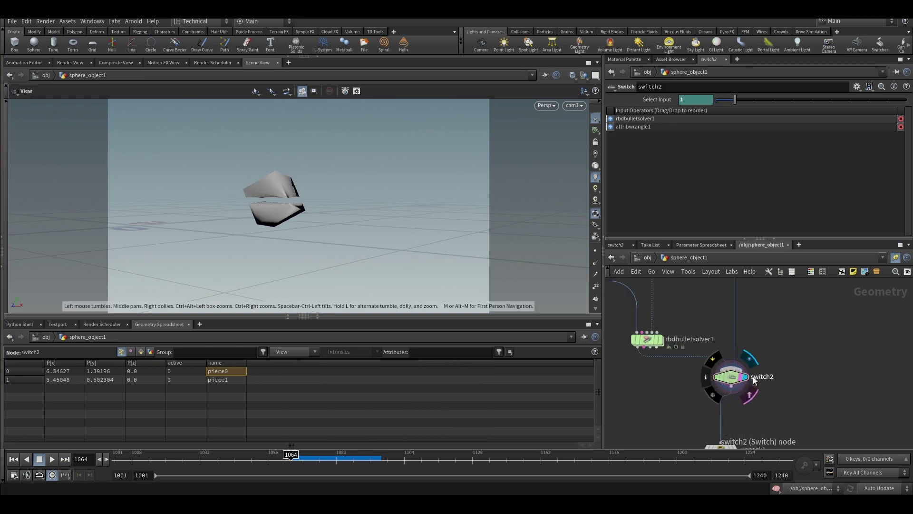
drag(788, 358, 682, 398)
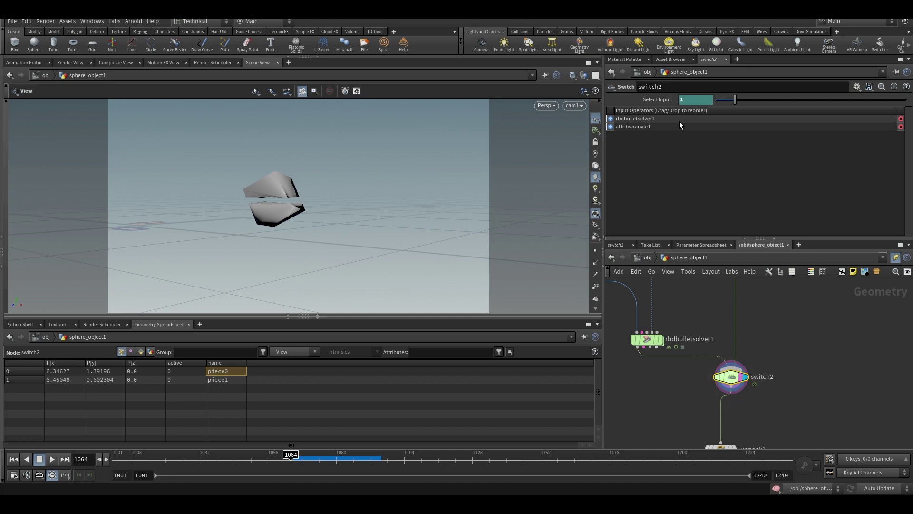
Display and select unpack1 below switch2 to examine the unpacked pieces and its settings
click(660, 99)
scroll(776, 328, down, 1)
middle_drag(780, 402, 770, 368)
scroll(769, 368, up, 1)
scroll(722, 409, up, 3)
scroll(722, 408, up, 1)
mouse_move(722, 400)
click(737, 359)
click(708, 396)
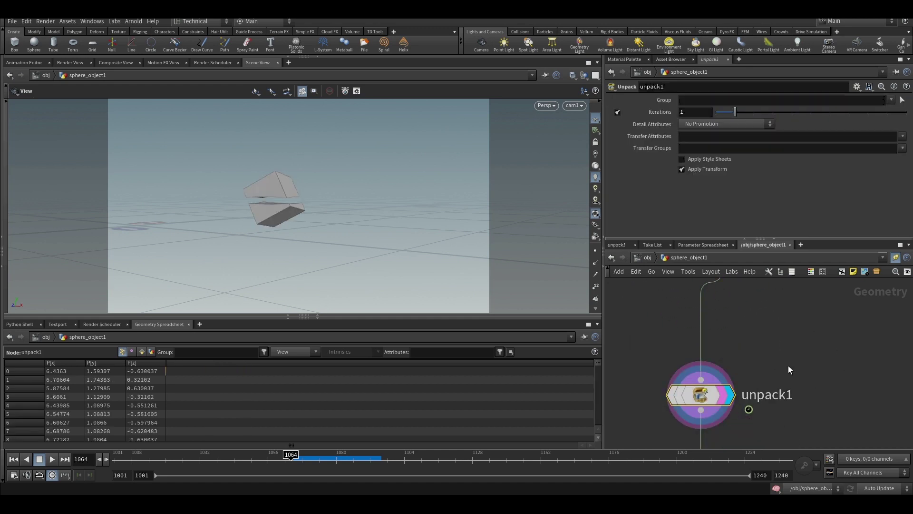
Go to frame 1001, reset rbdbulletsolver1's simulation, and reselect unpack1 with its output displayed
click(13, 459)
scroll(709, 444, down, 4)
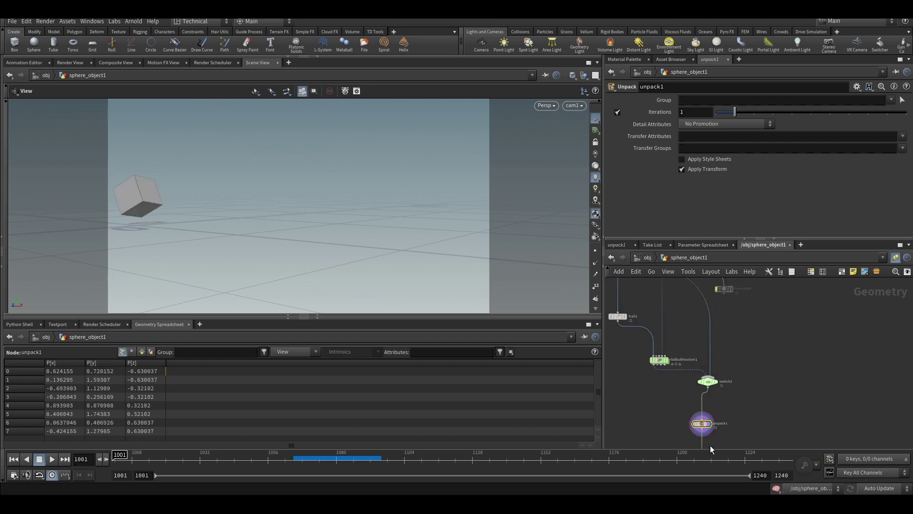
click(659, 360)
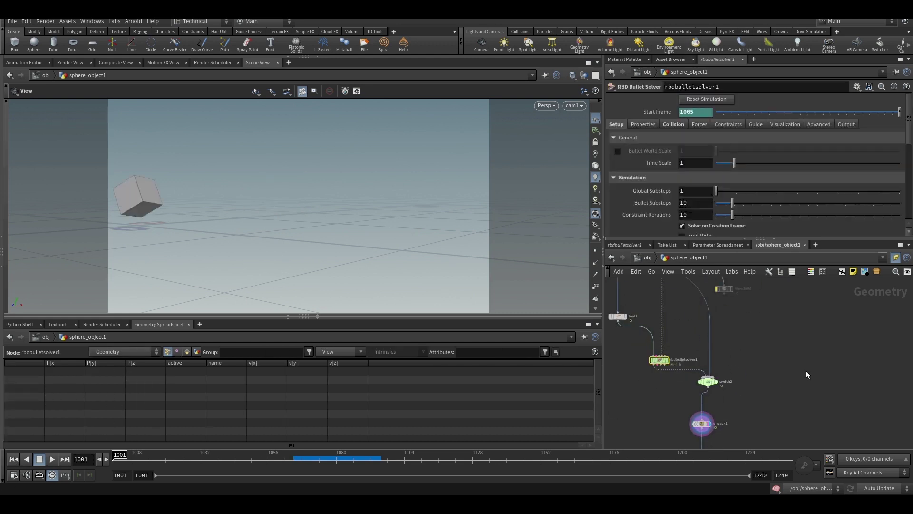
scroll(773, 404, up, 2)
drag(771, 370, 628, 426)
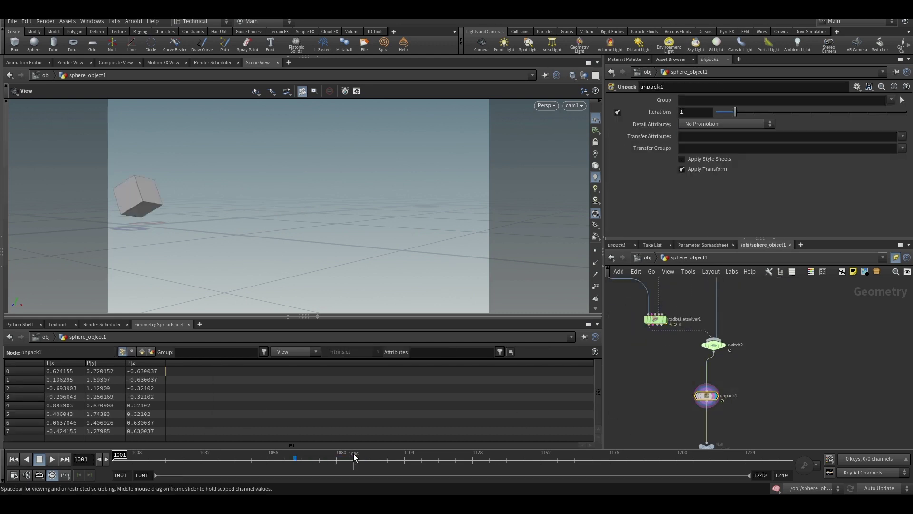
Play the unpacked result from frame 1001 and scrub through to frame 1189 to review the full simulation
click(52, 459)
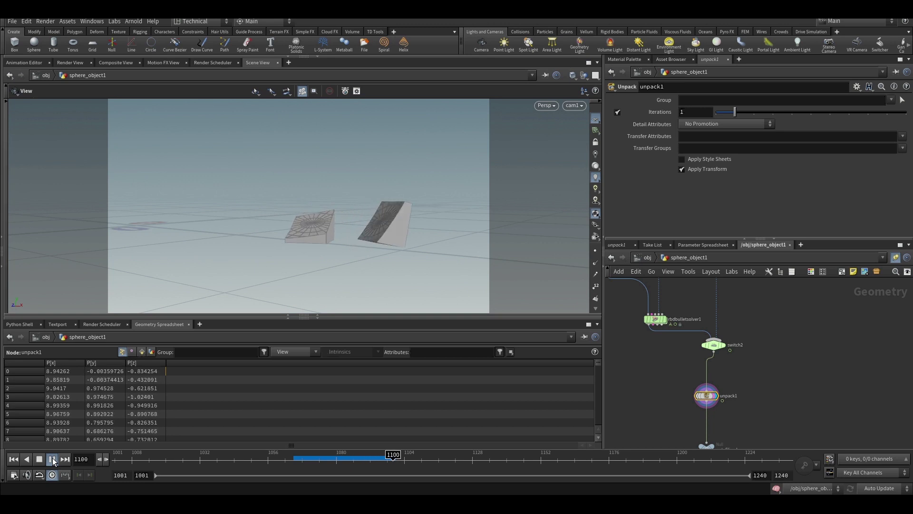
click(114, 458)
drag(114, 458, 646, 468)
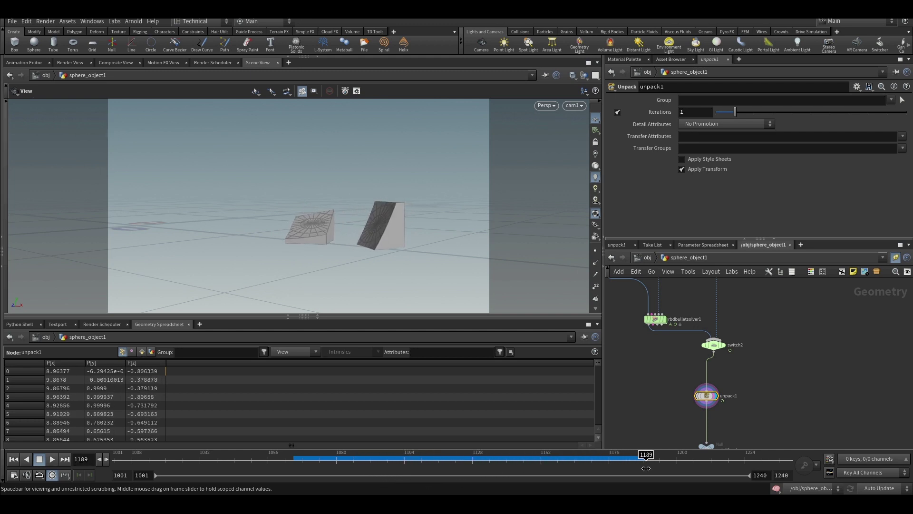